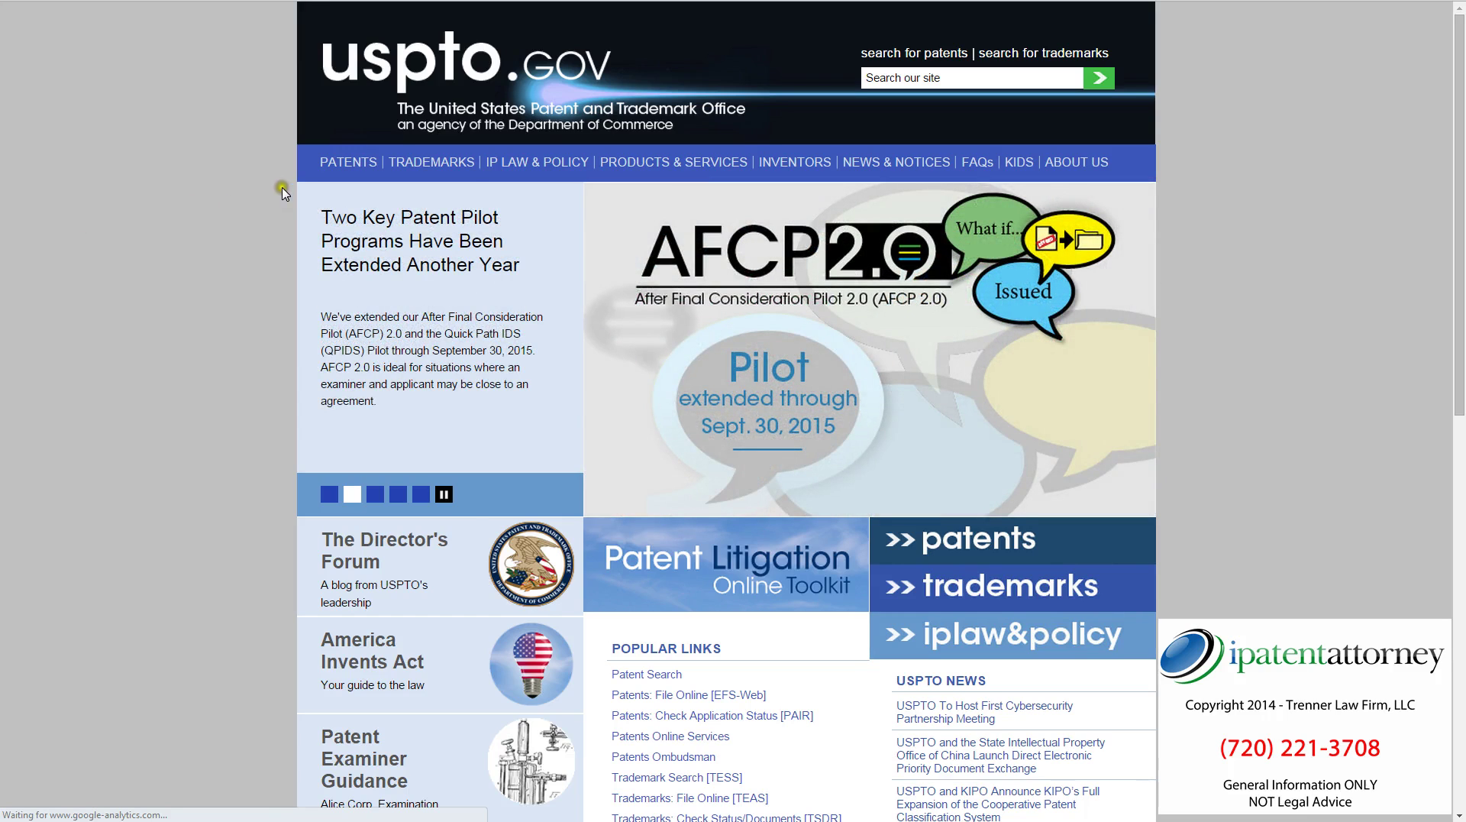
Bring up the PATENTS dropdown menu in the USPTO home page's top navigation bar
mouse_move(337, 168)
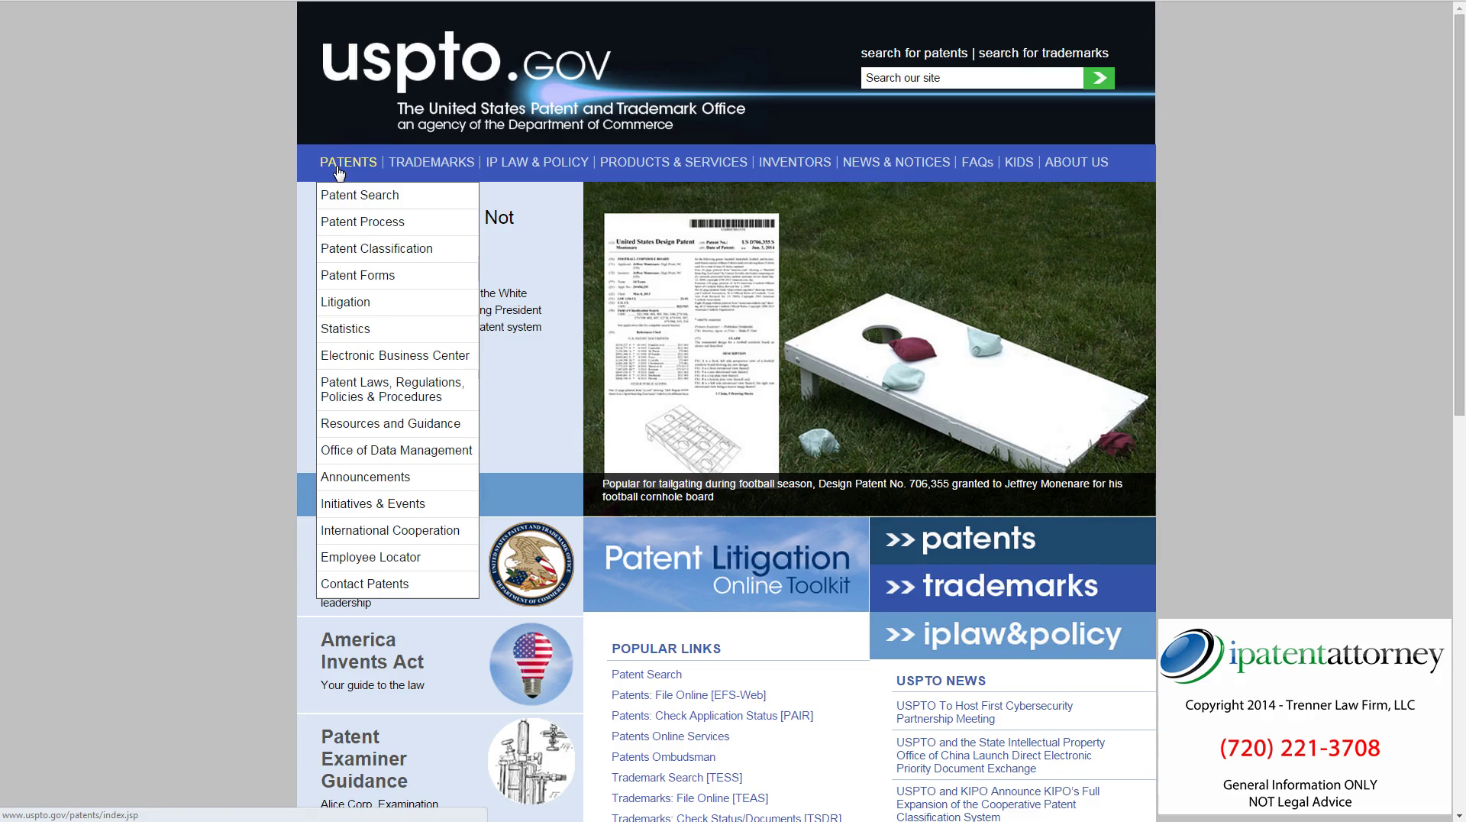
Go to Patent Search, then open the AppFT application database's Quick Search form
click(352, 201)
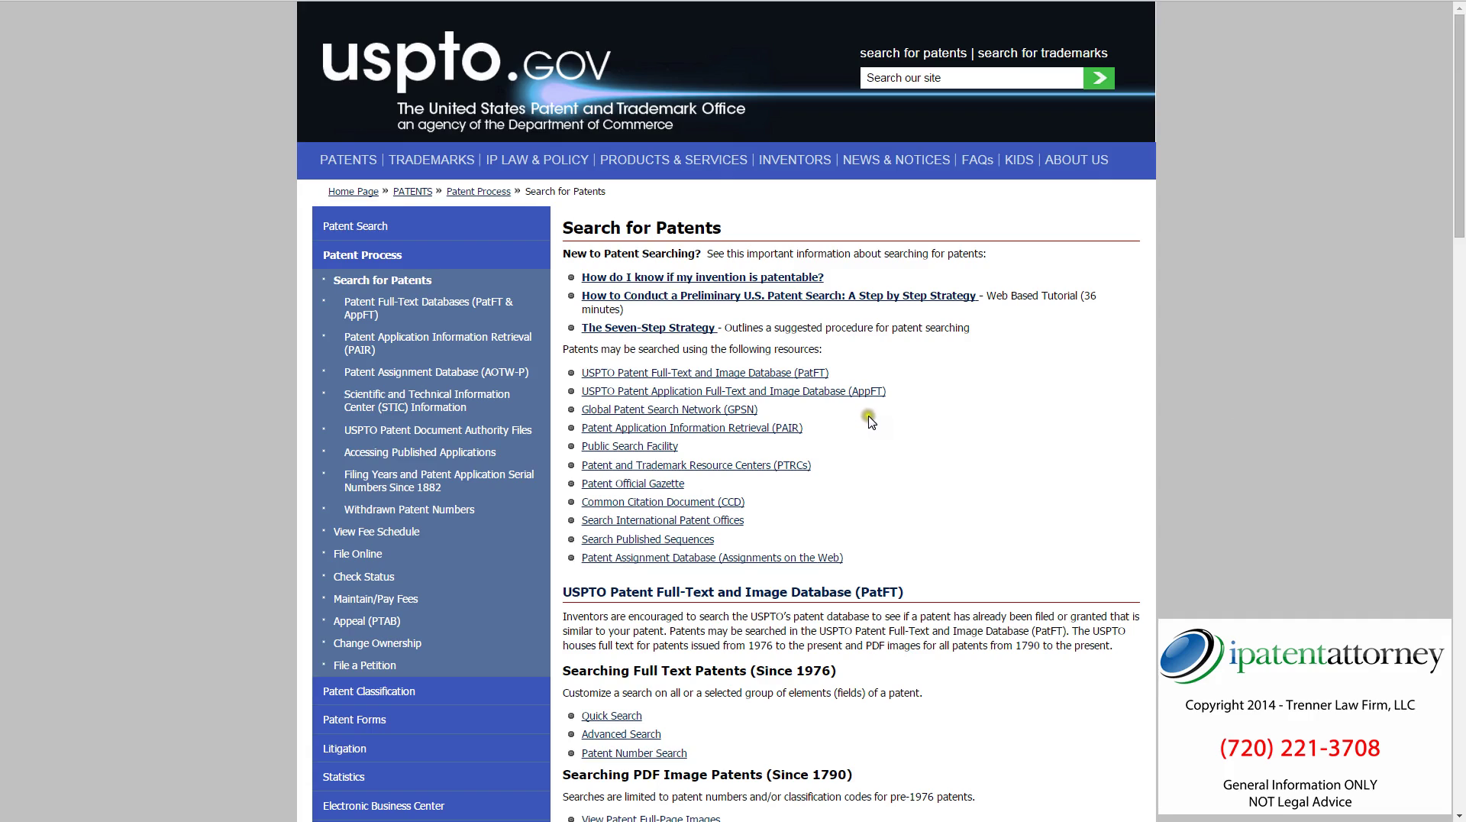
click(851, 392)
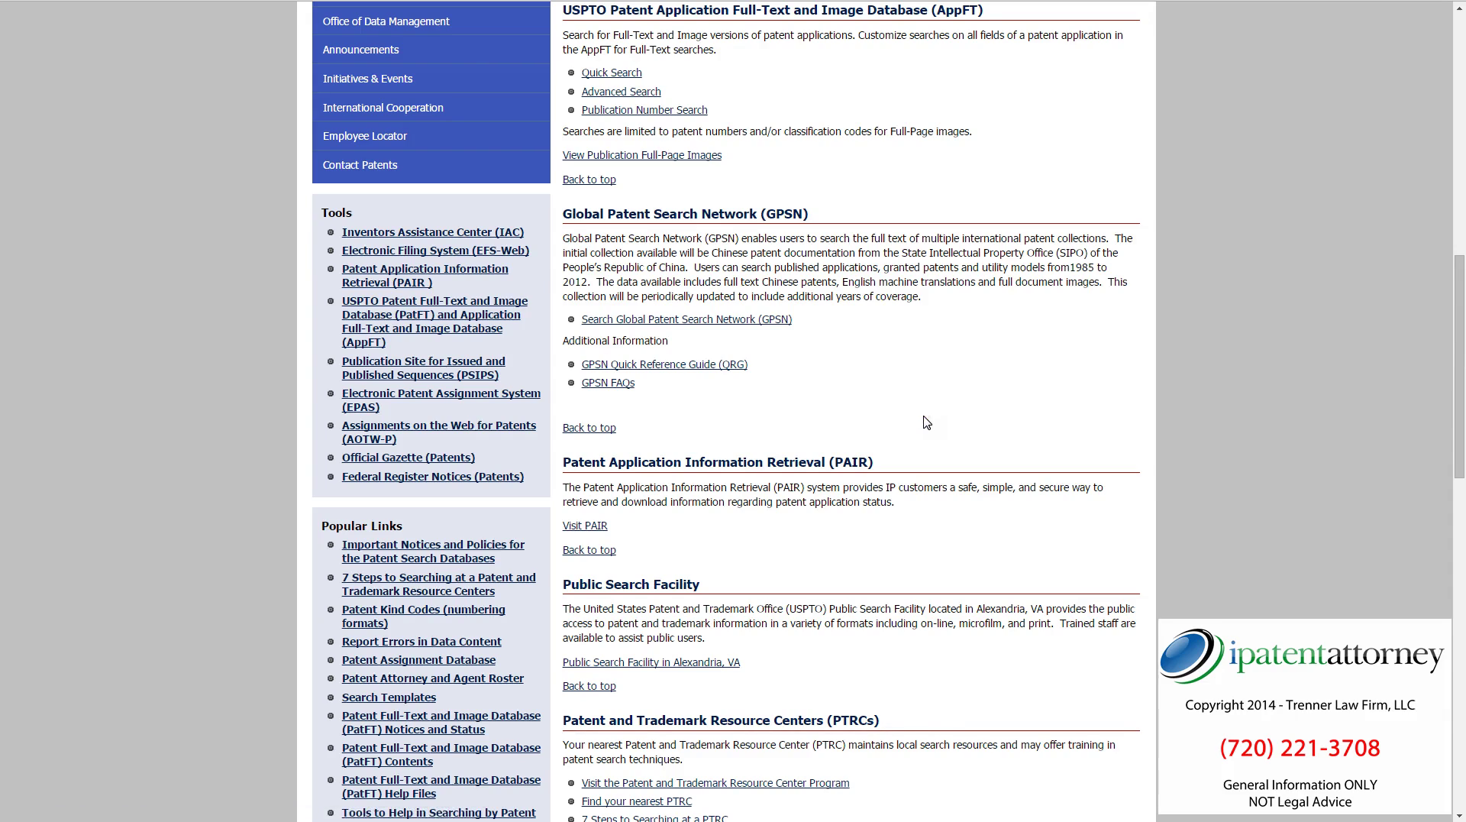
click(616, 114)
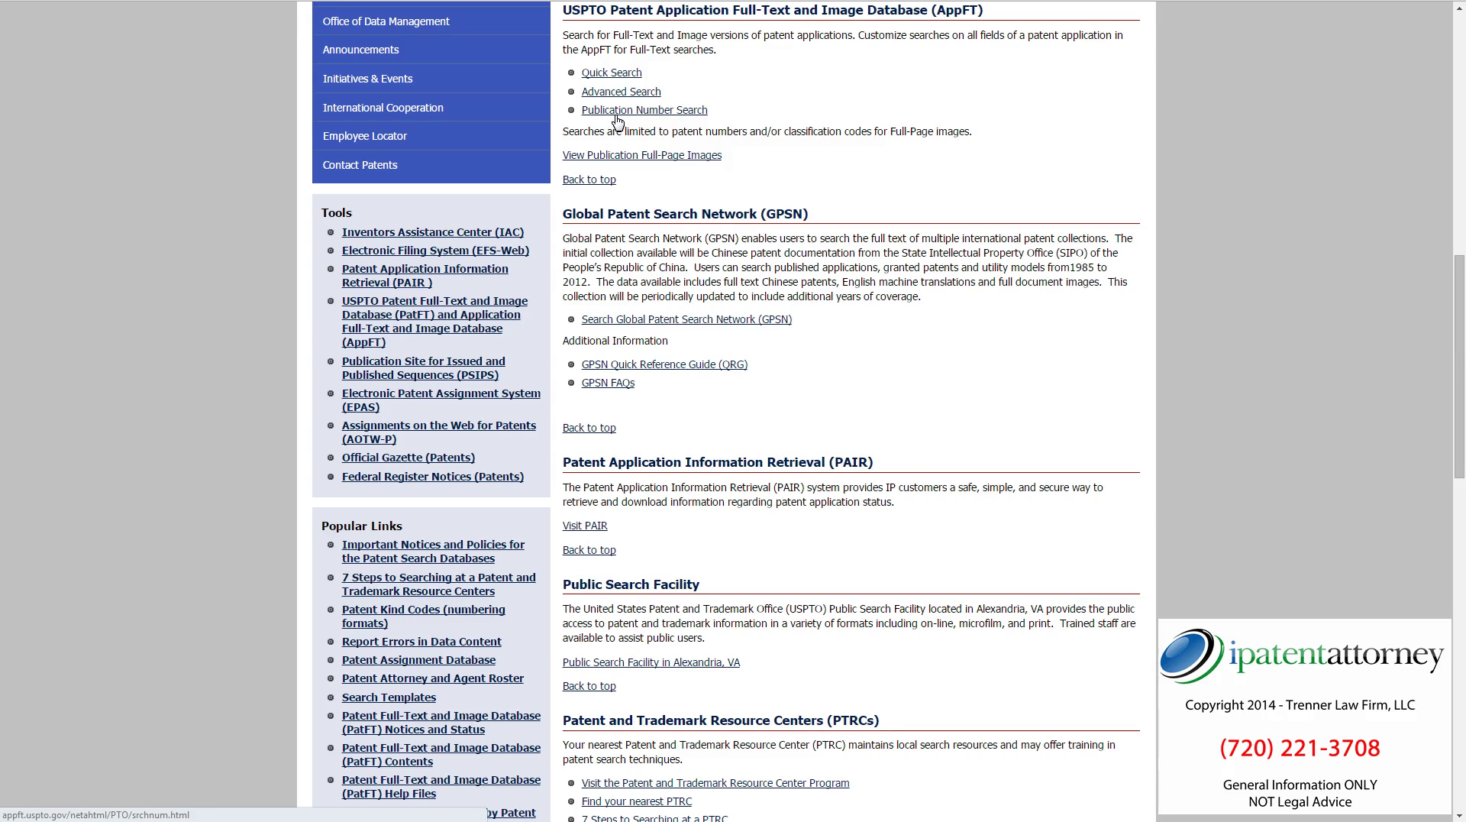
click(638, 88)
click(619, 71)
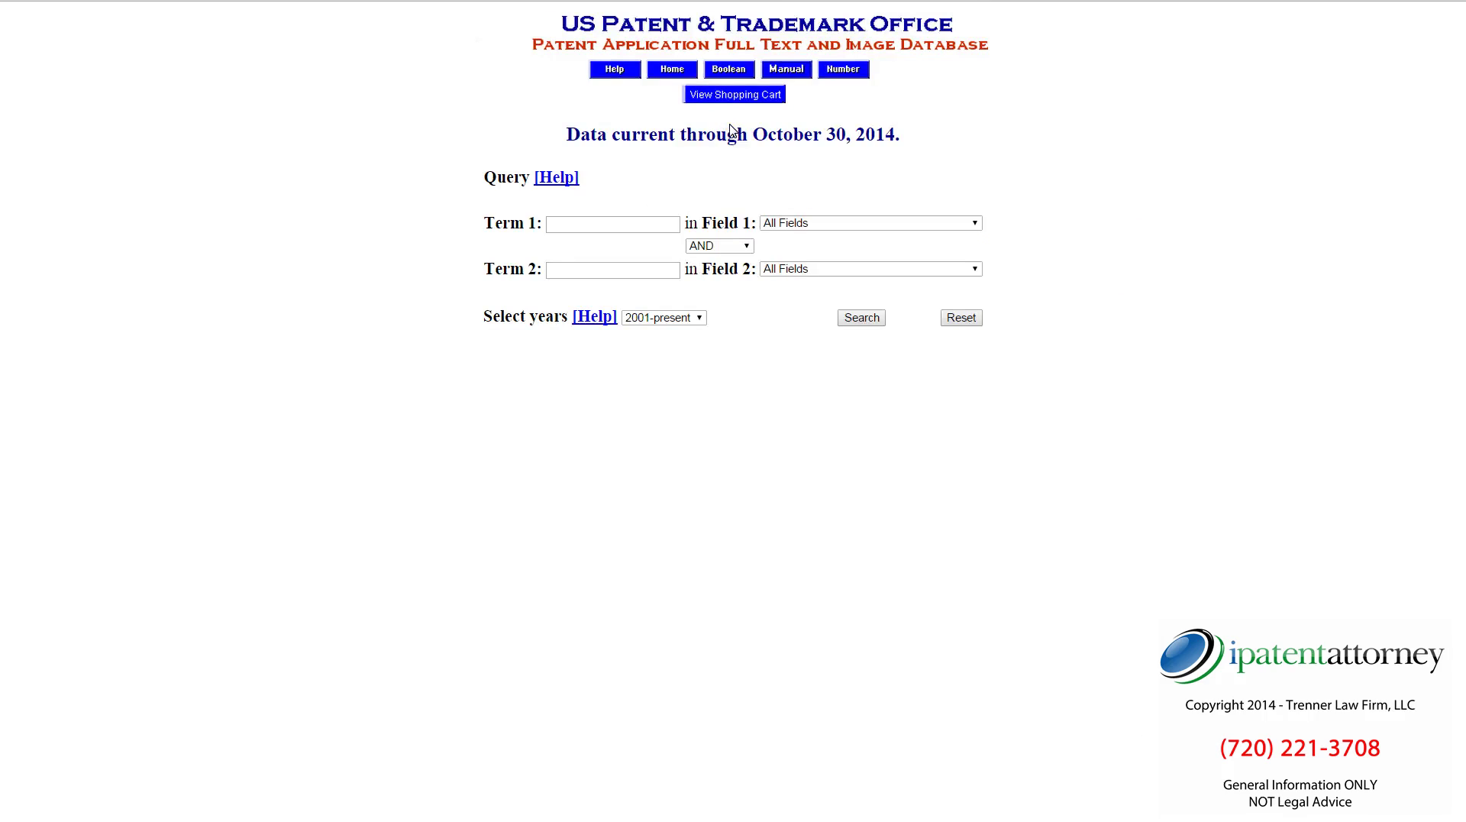
Set Field 1 of the quick search form to Abstract, leaving Field 2 on All Fields
click(977, 226)
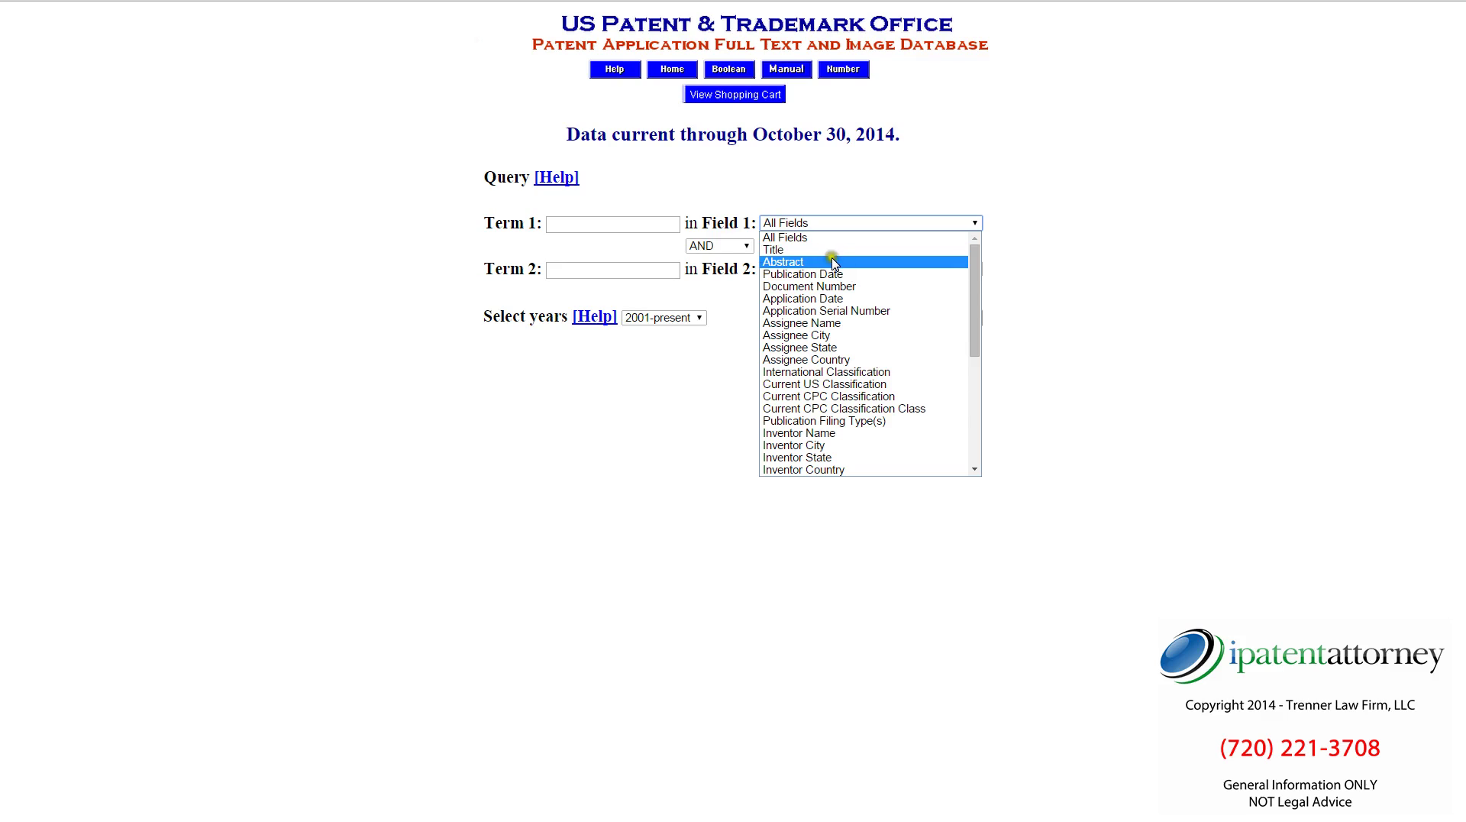
click(973, 338)
drag(973, 339, 965, 426)
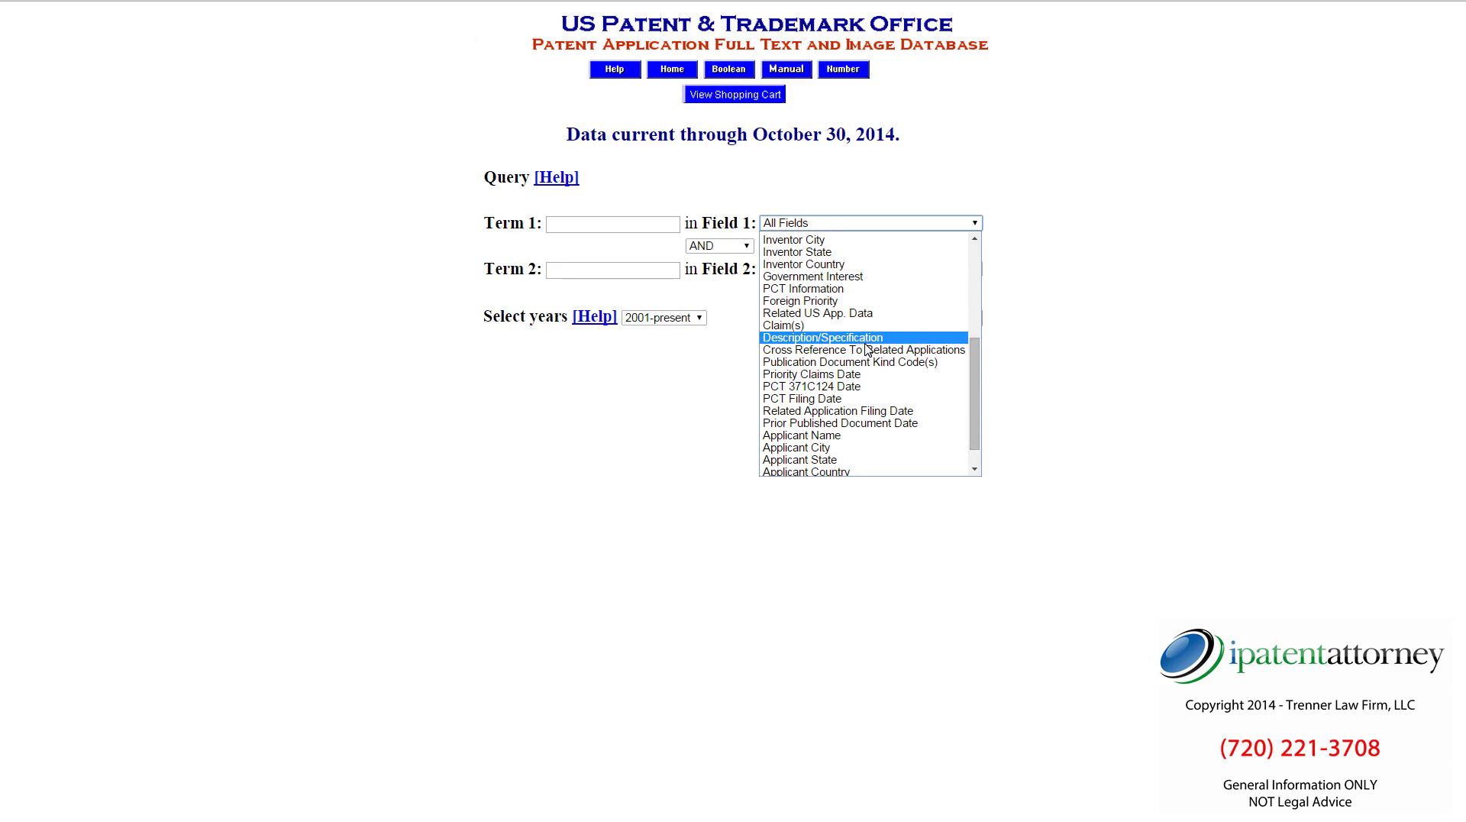
click(809, 327)
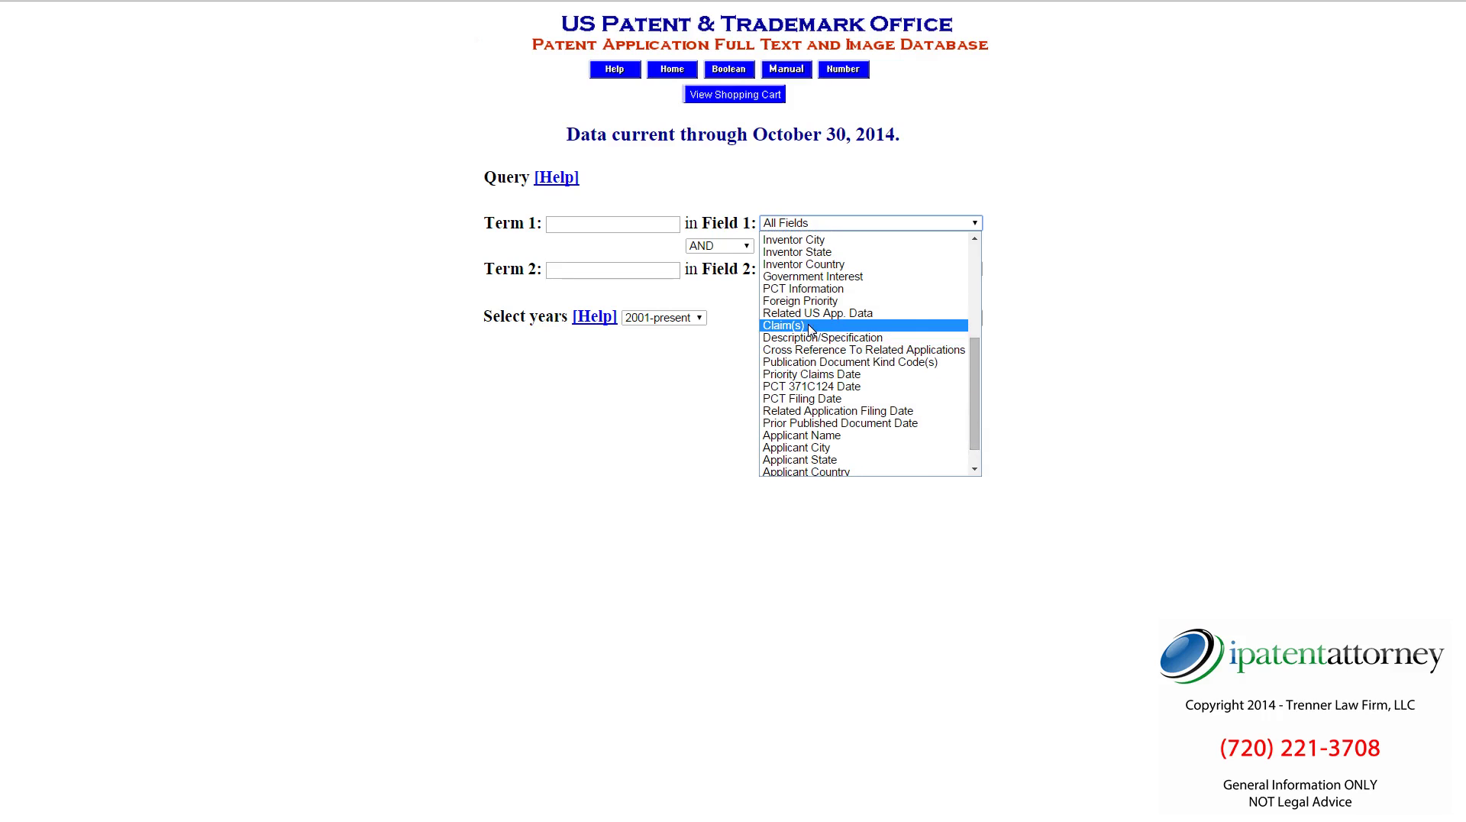
scroll(965, 333, up, 7)
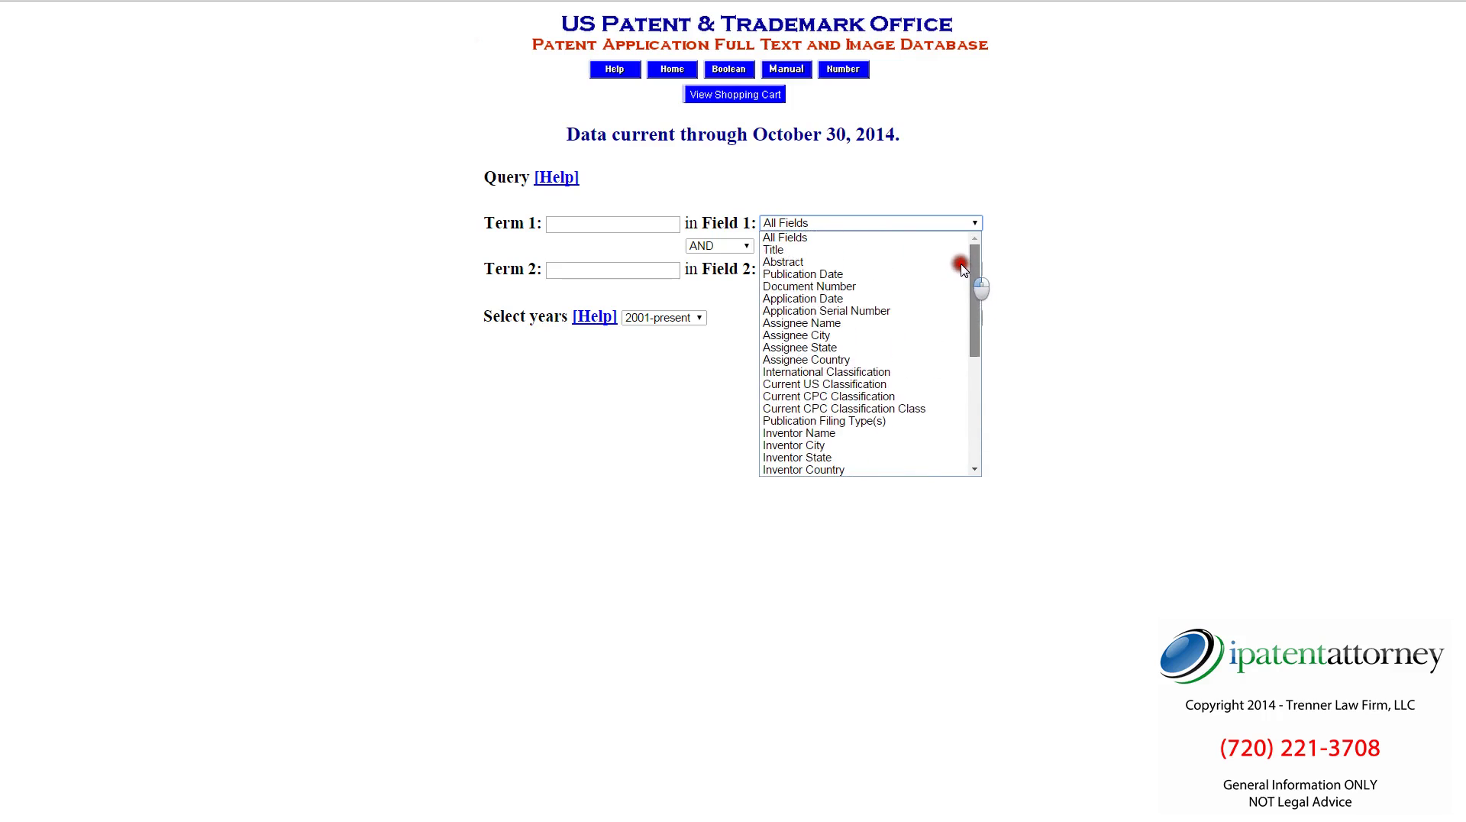
click(802, 262)
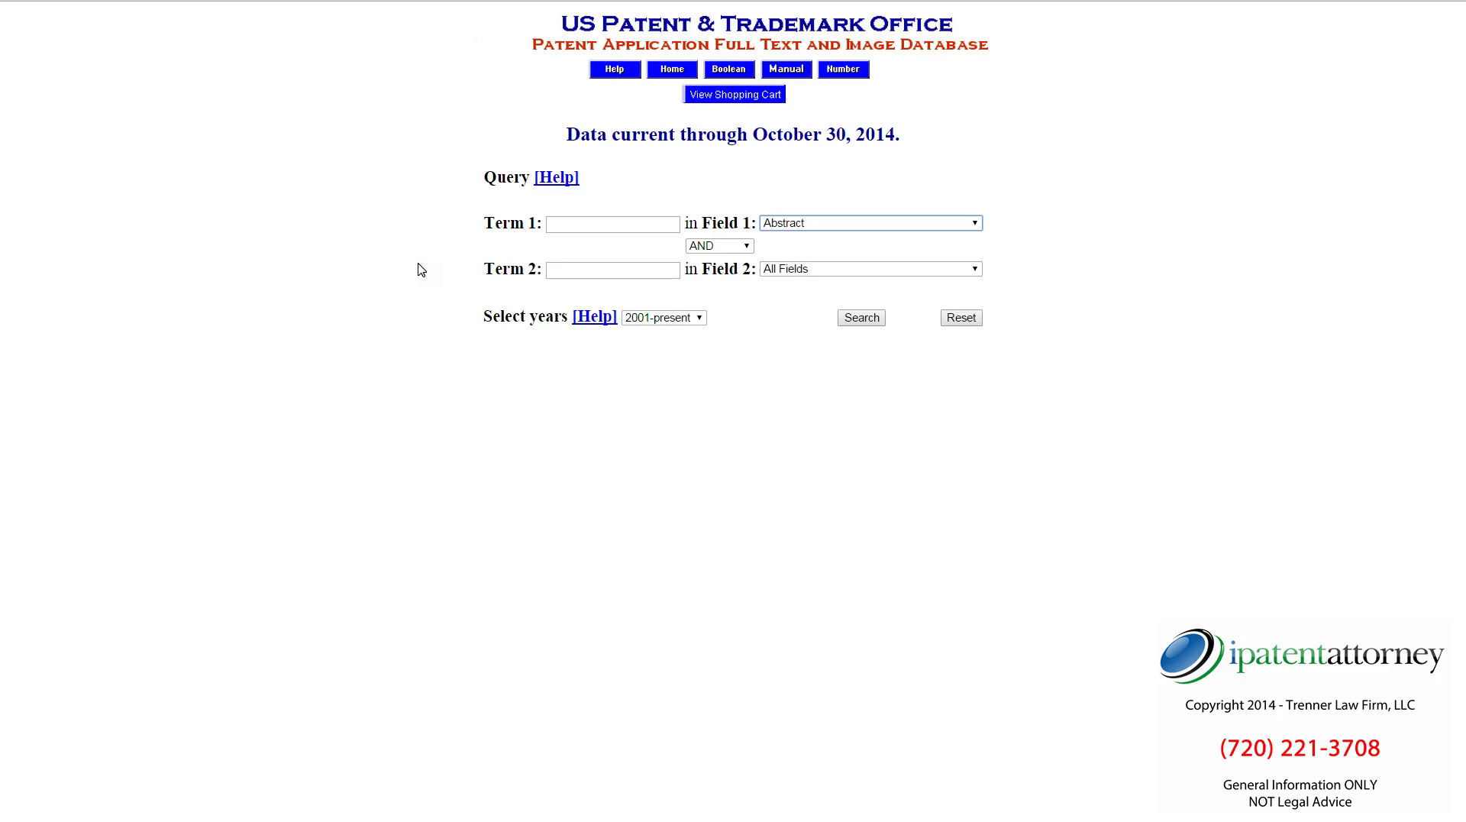
Search abstracts for 'children toy', returning 35 matching applications
click(574, 221)
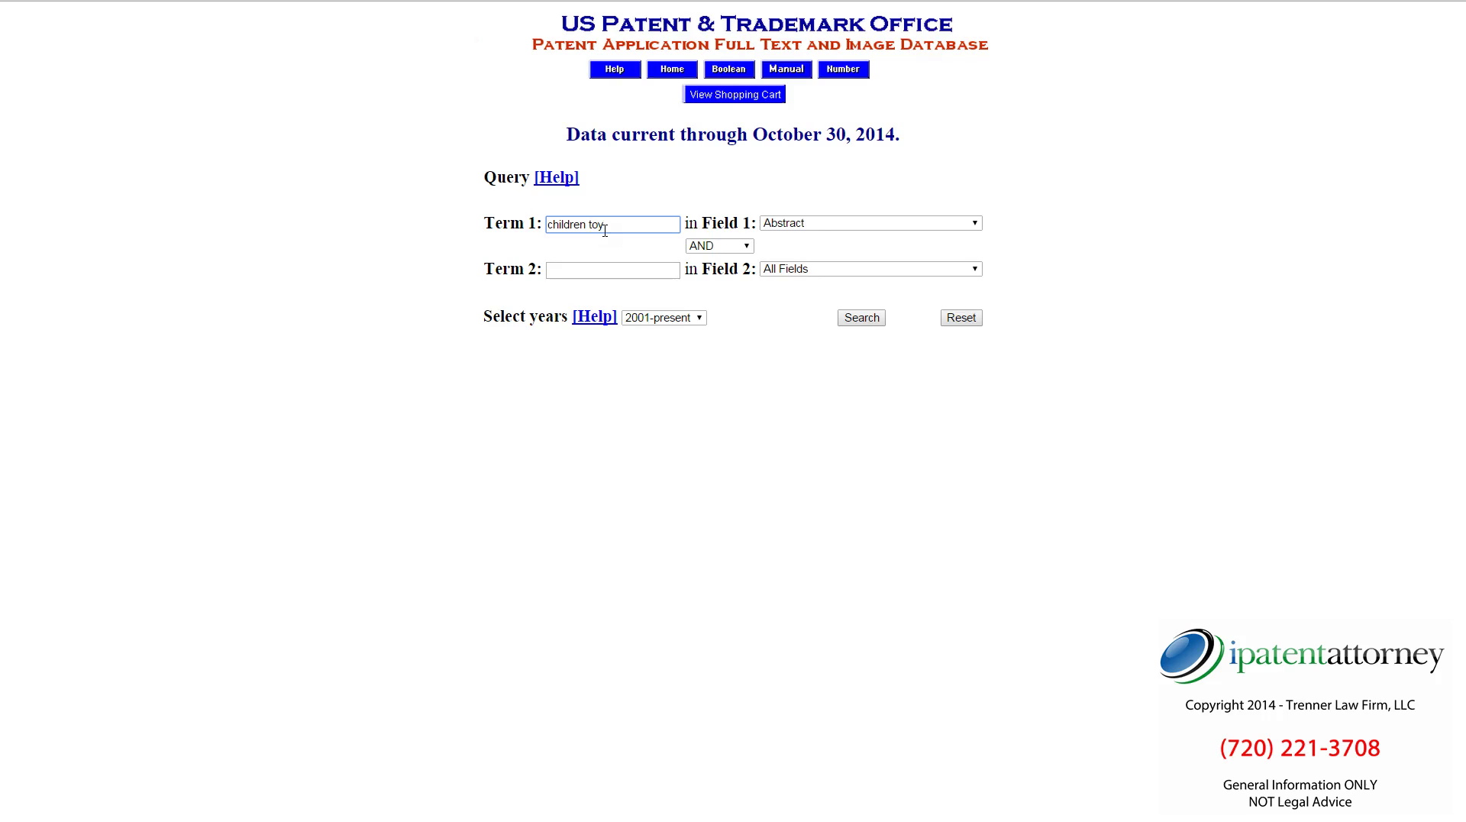
click(861, 319)
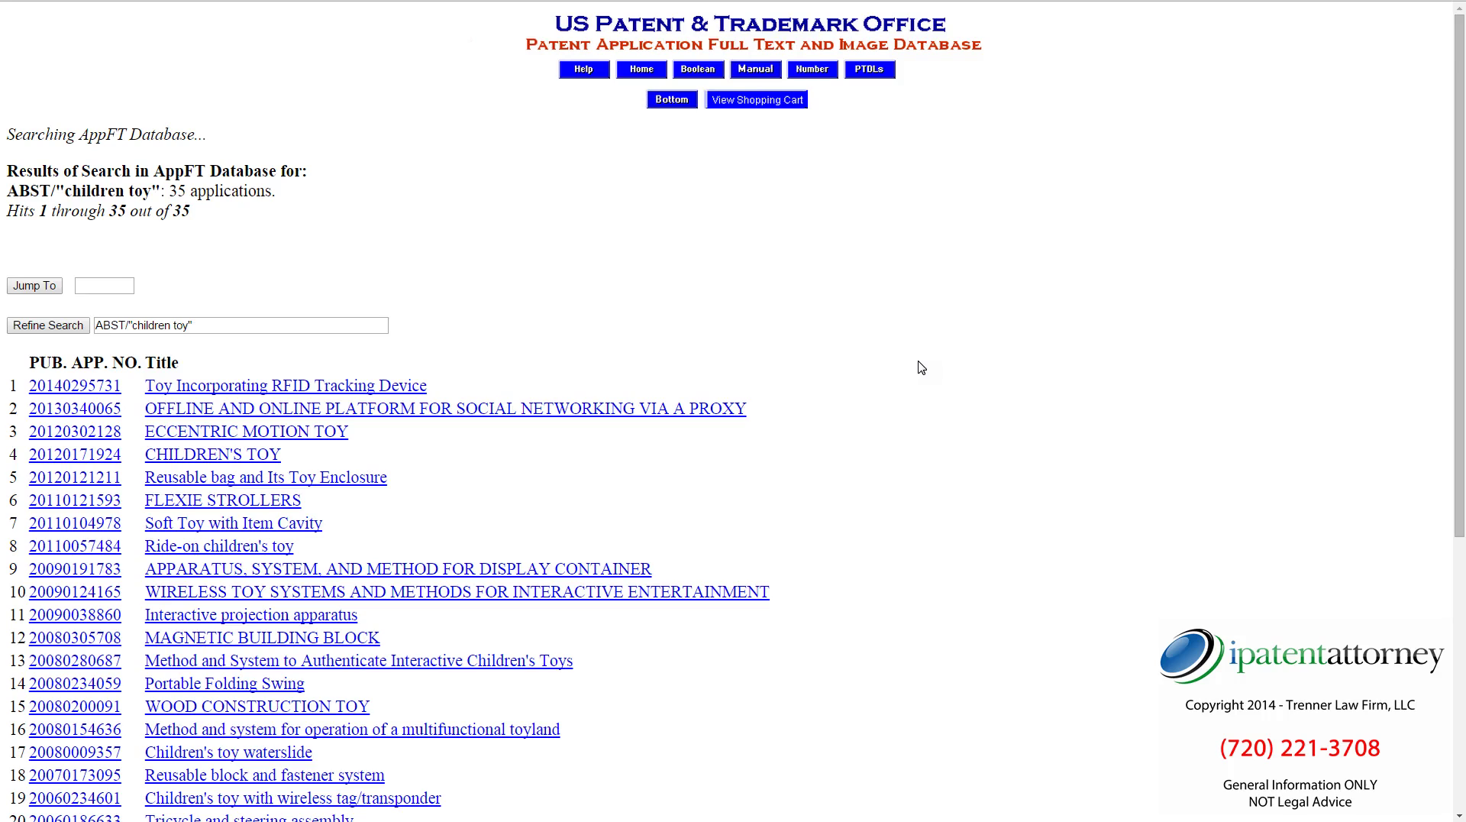
scroll(1022, 435, down, 5)
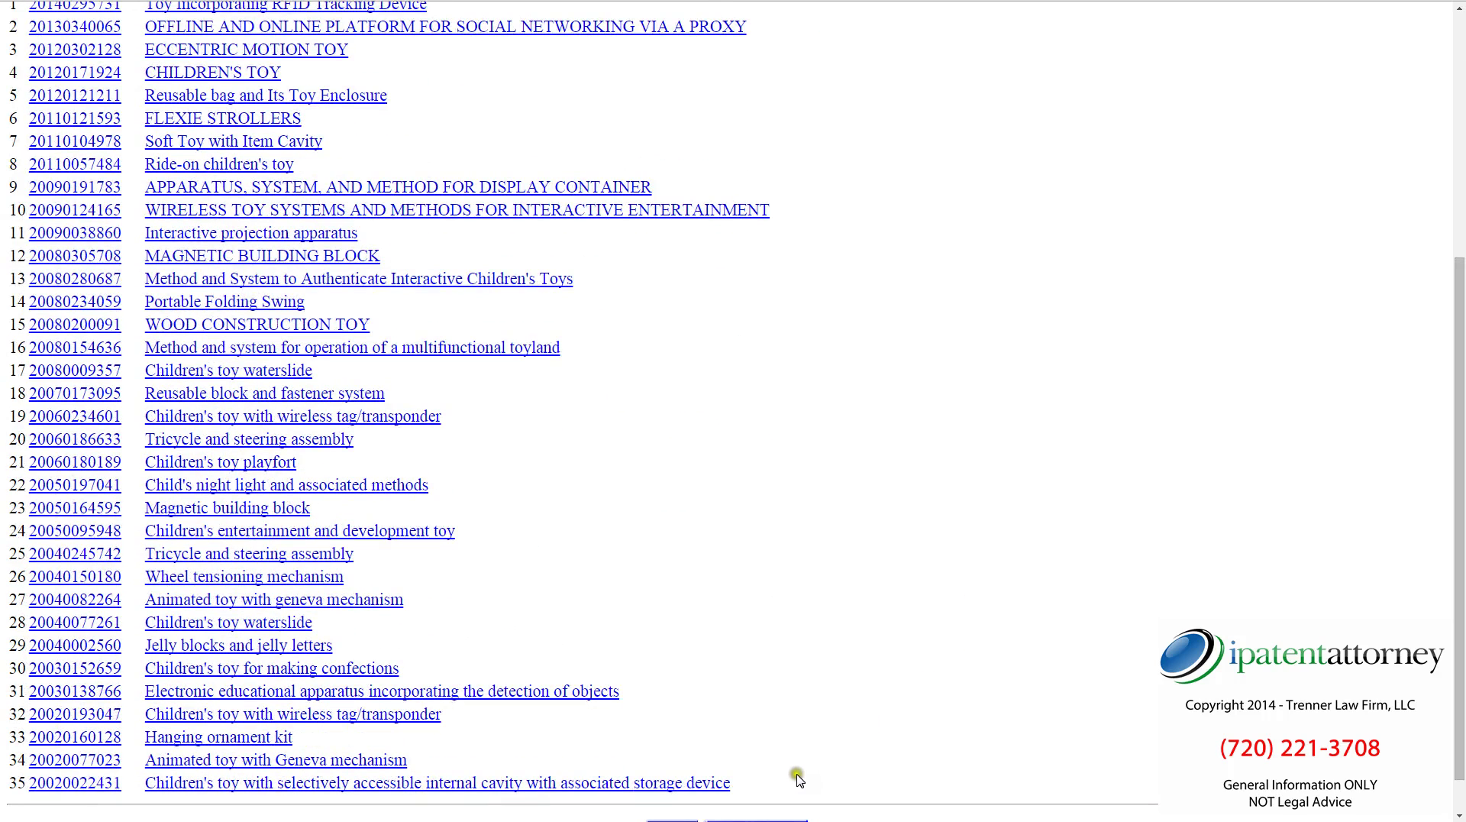
scroll(801, 595, up, 3)
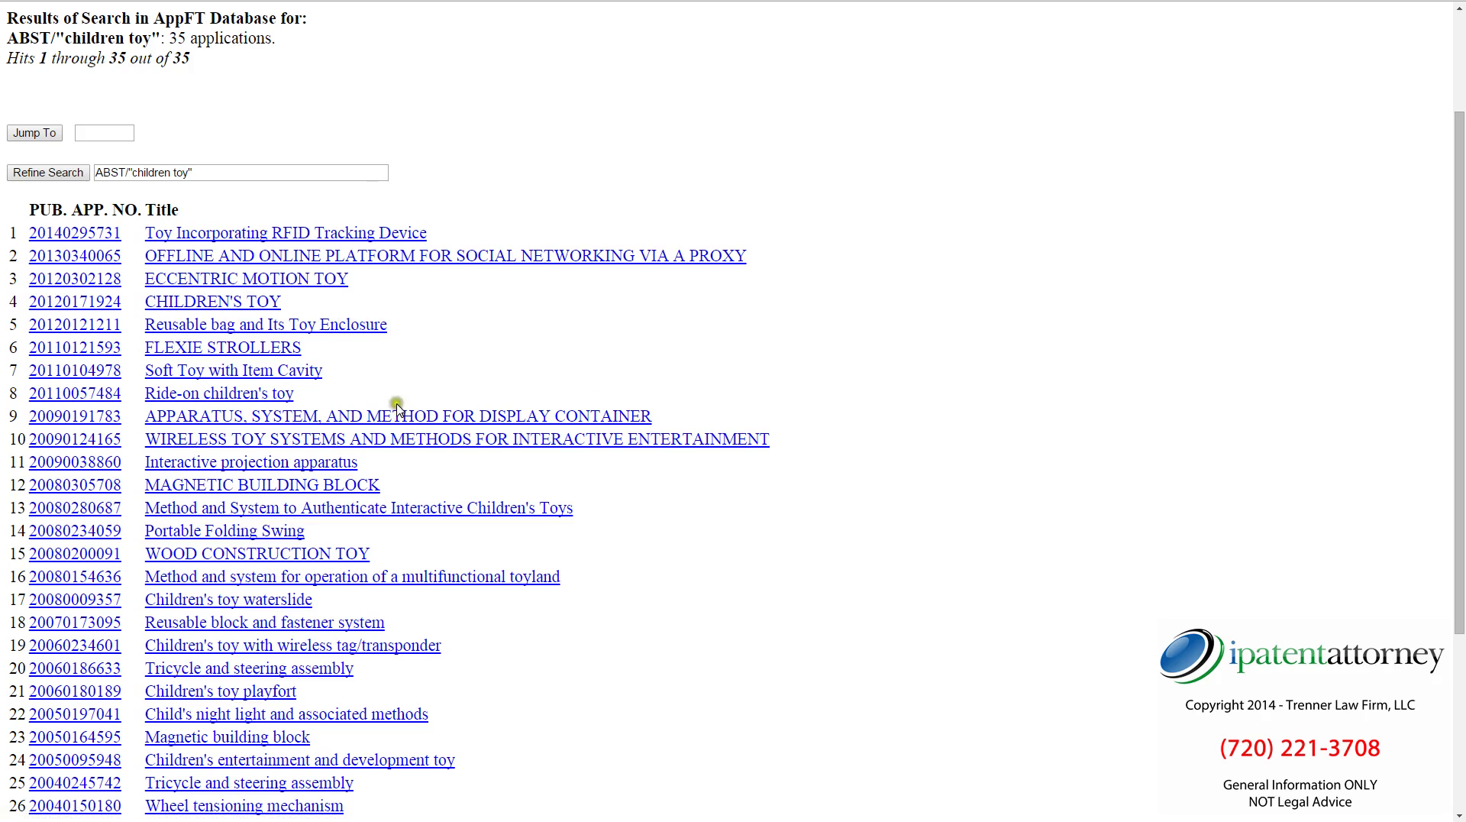
click(163, 304)
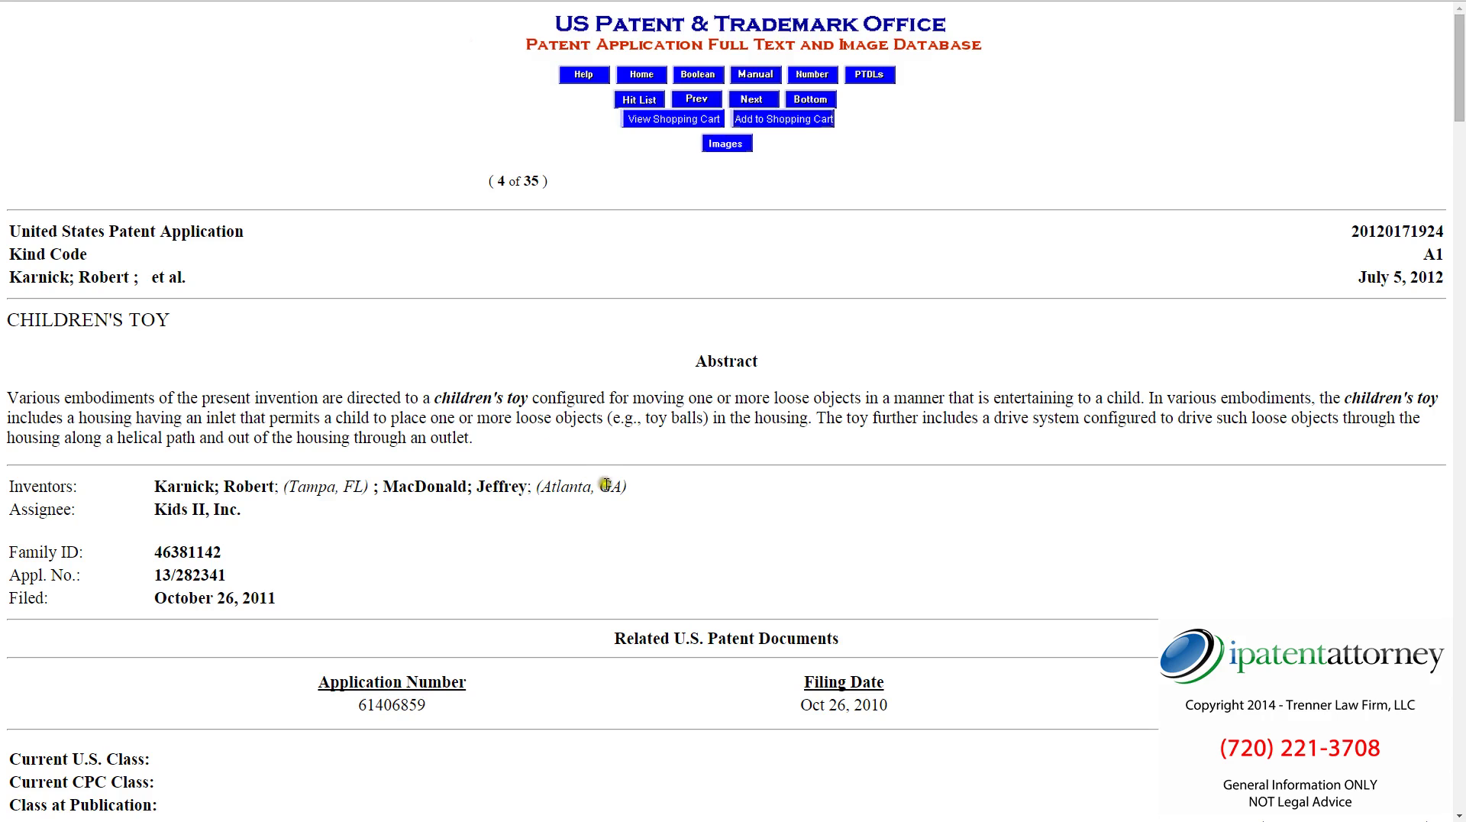
scroll(670, 496, down, 5)
scroll(670, 500, down, 2)
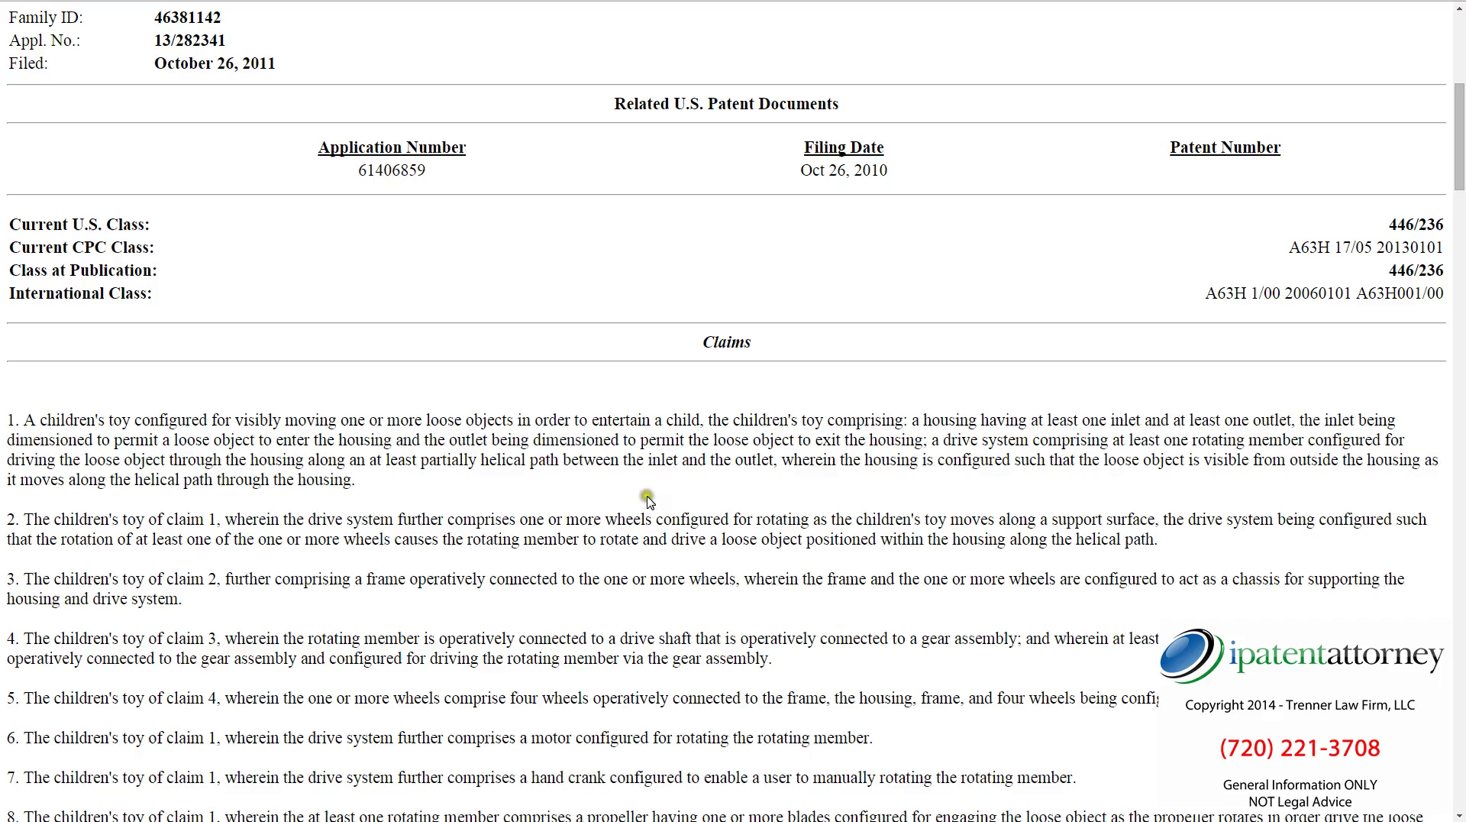
scroll(703, 474, down, 3)
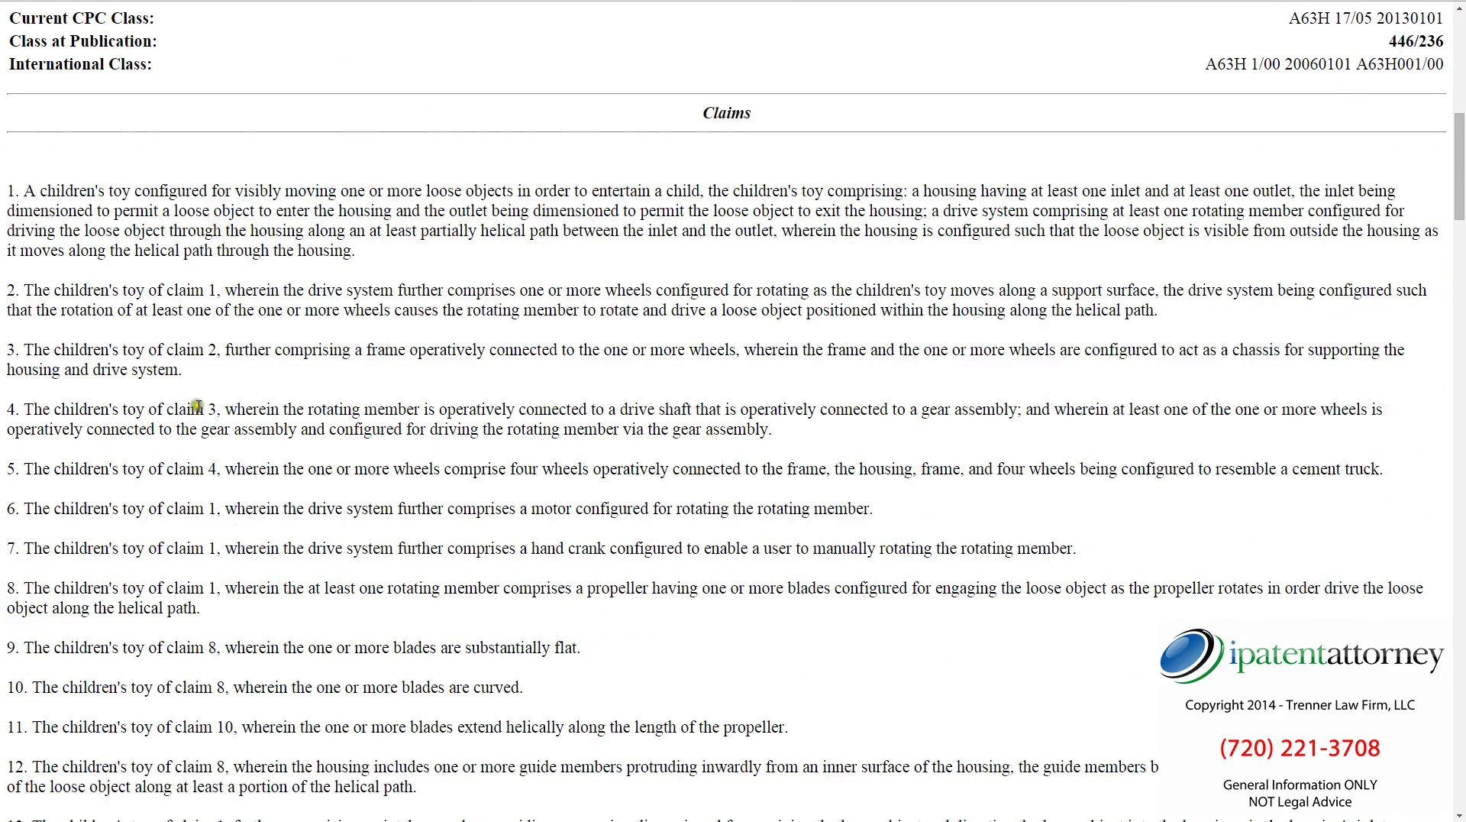
scroll(397, 527, down, 6)
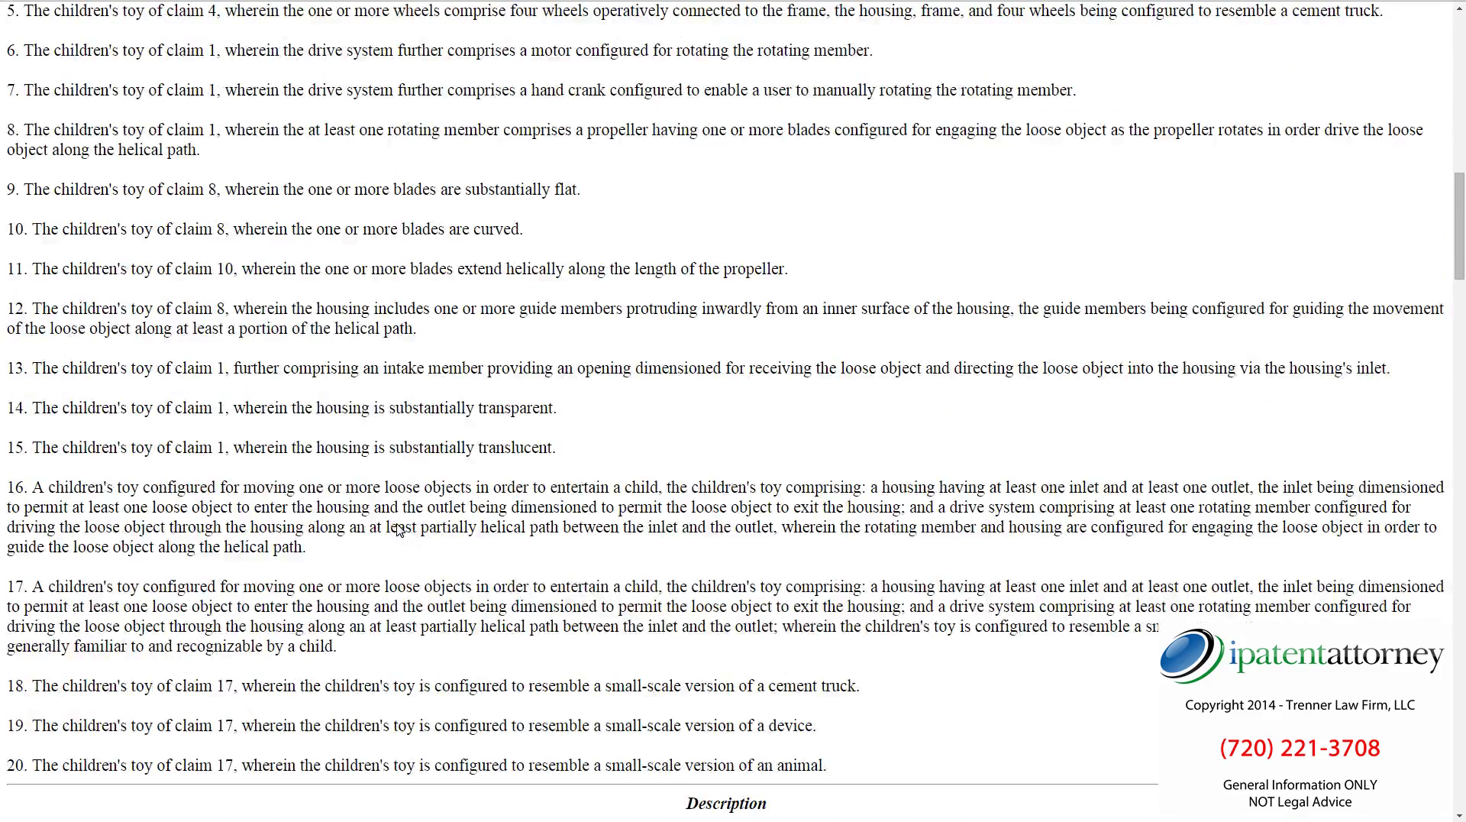
scroll(381, 534, down, 5)
scroll(117, 585, down, 1)
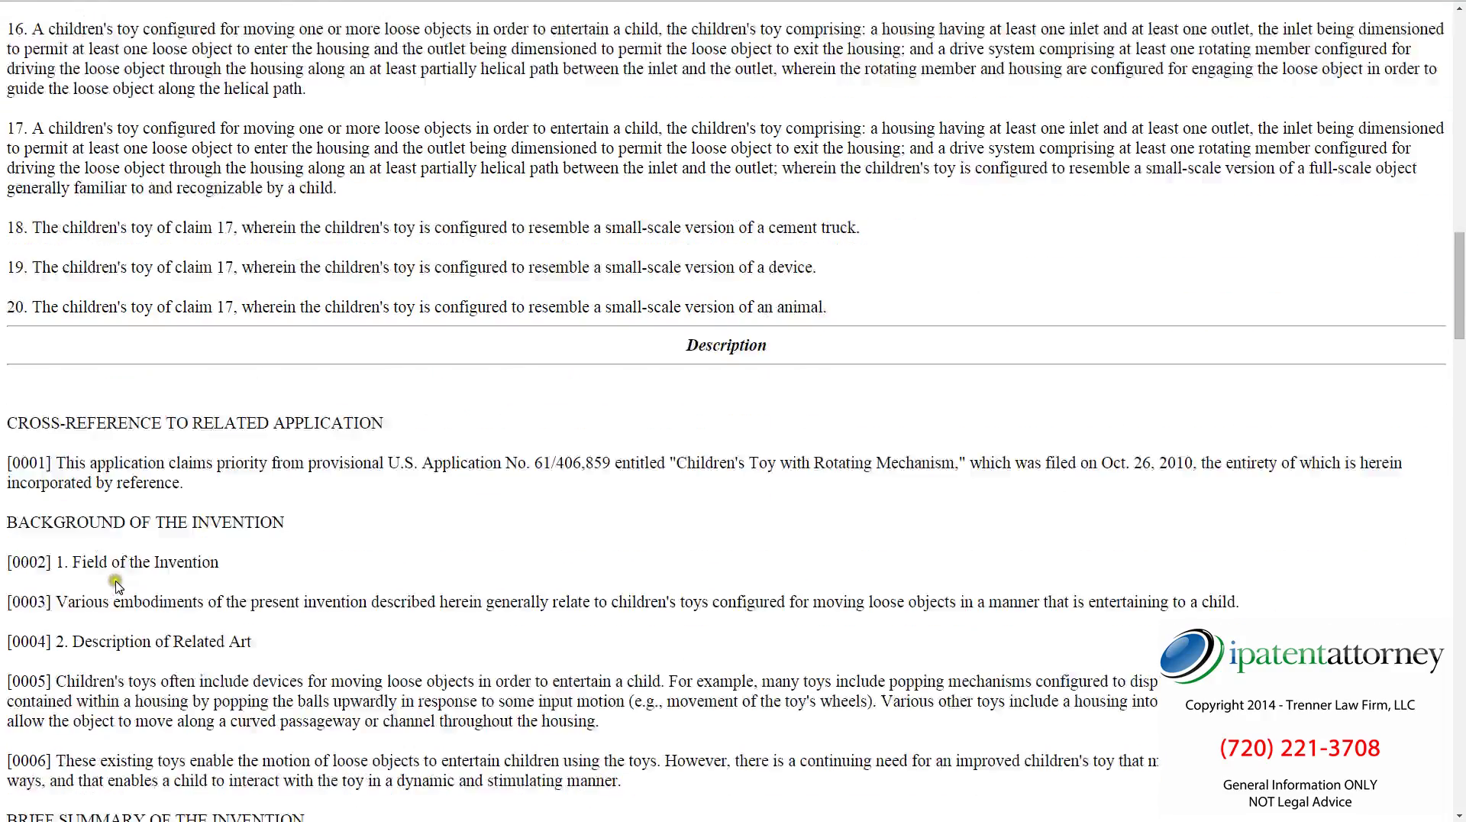
scroll(122, 565, down, 4)
scroll(147, 557, down, 5)
scroll(263, 562, down, 4)
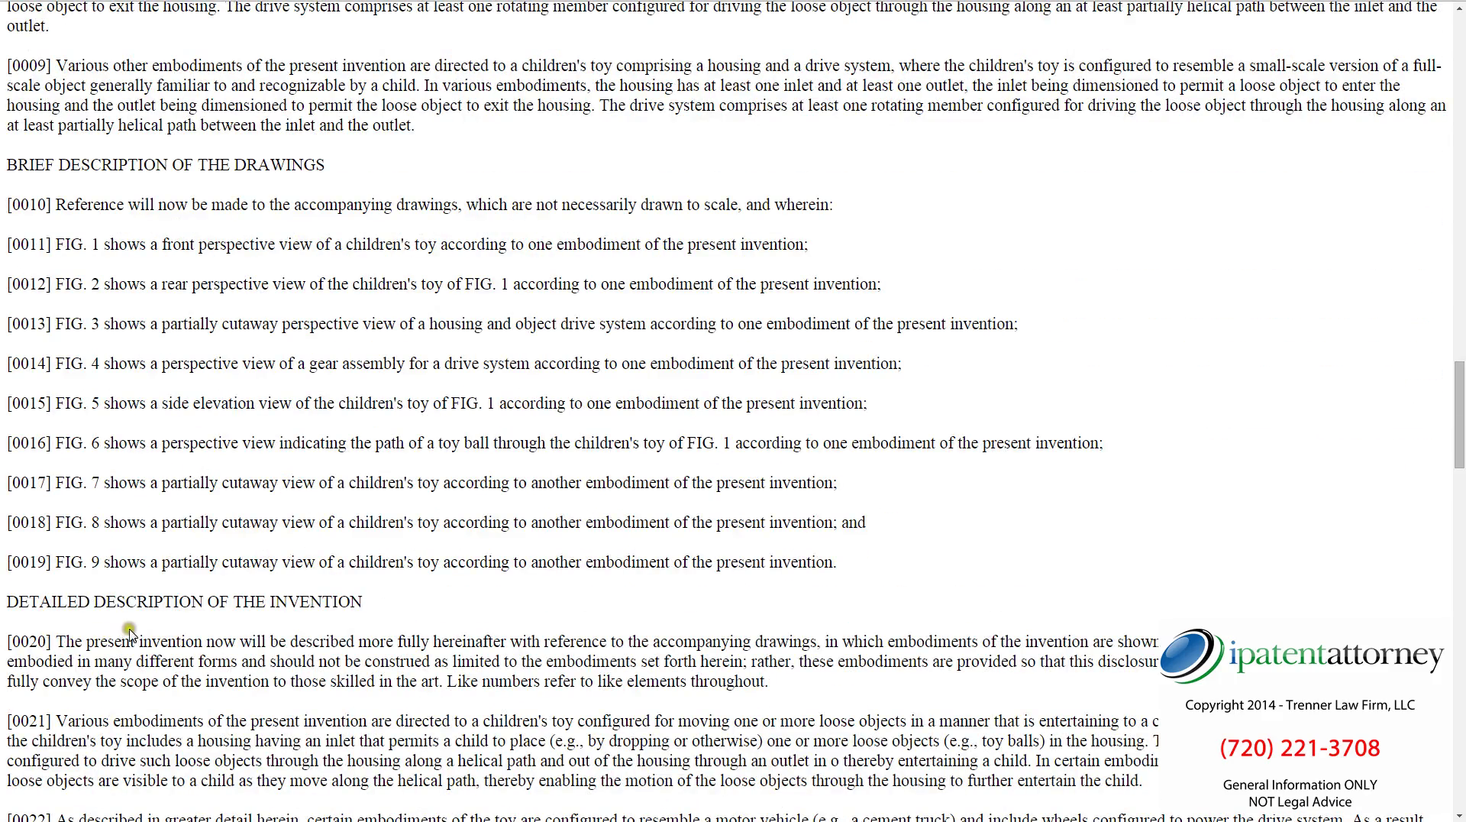
scroll(130, 632, down, 3)
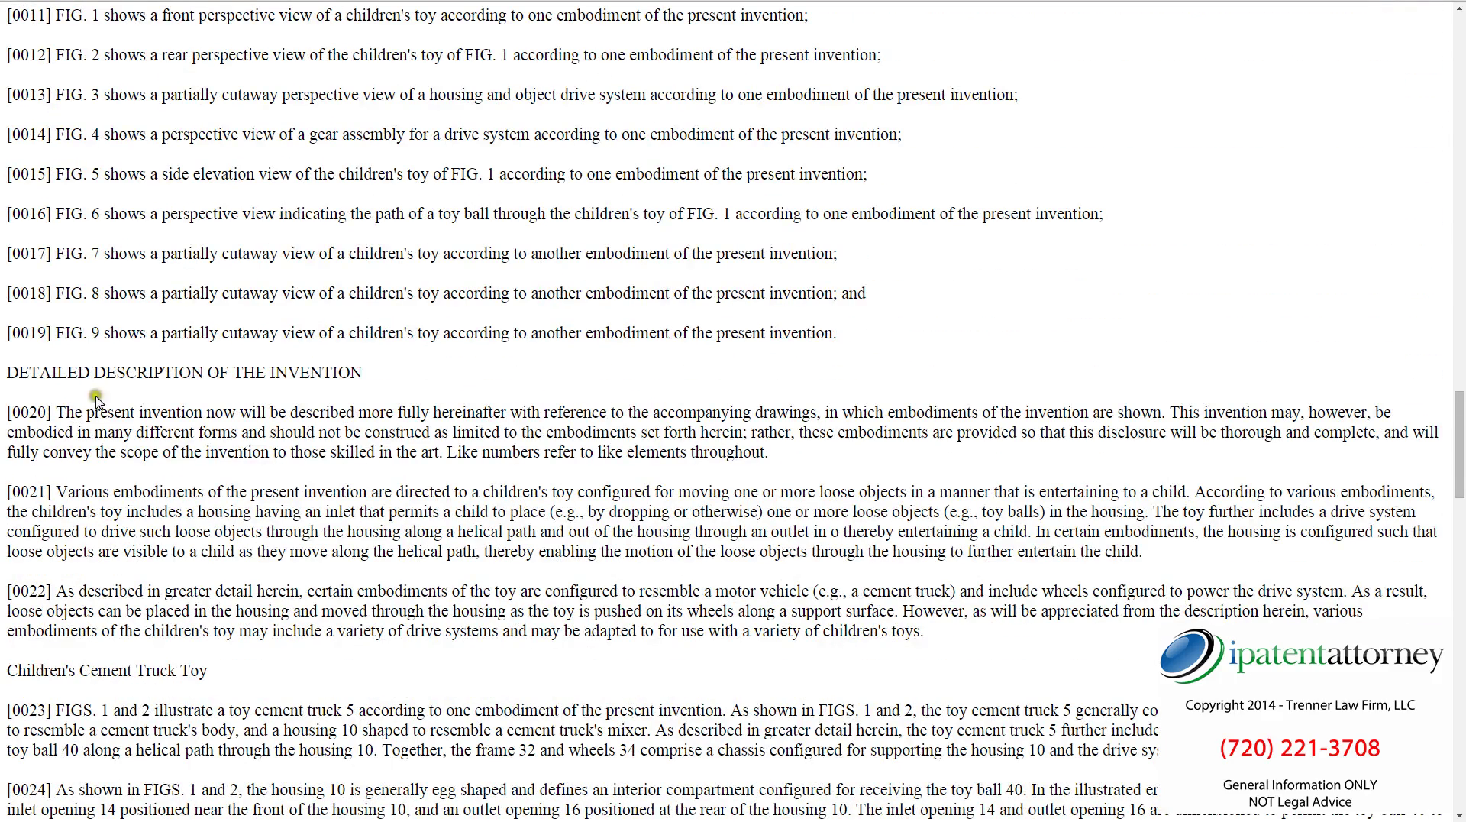
scroll(391, 510, down, 1)
drag(1459, 441, 1459, 50)
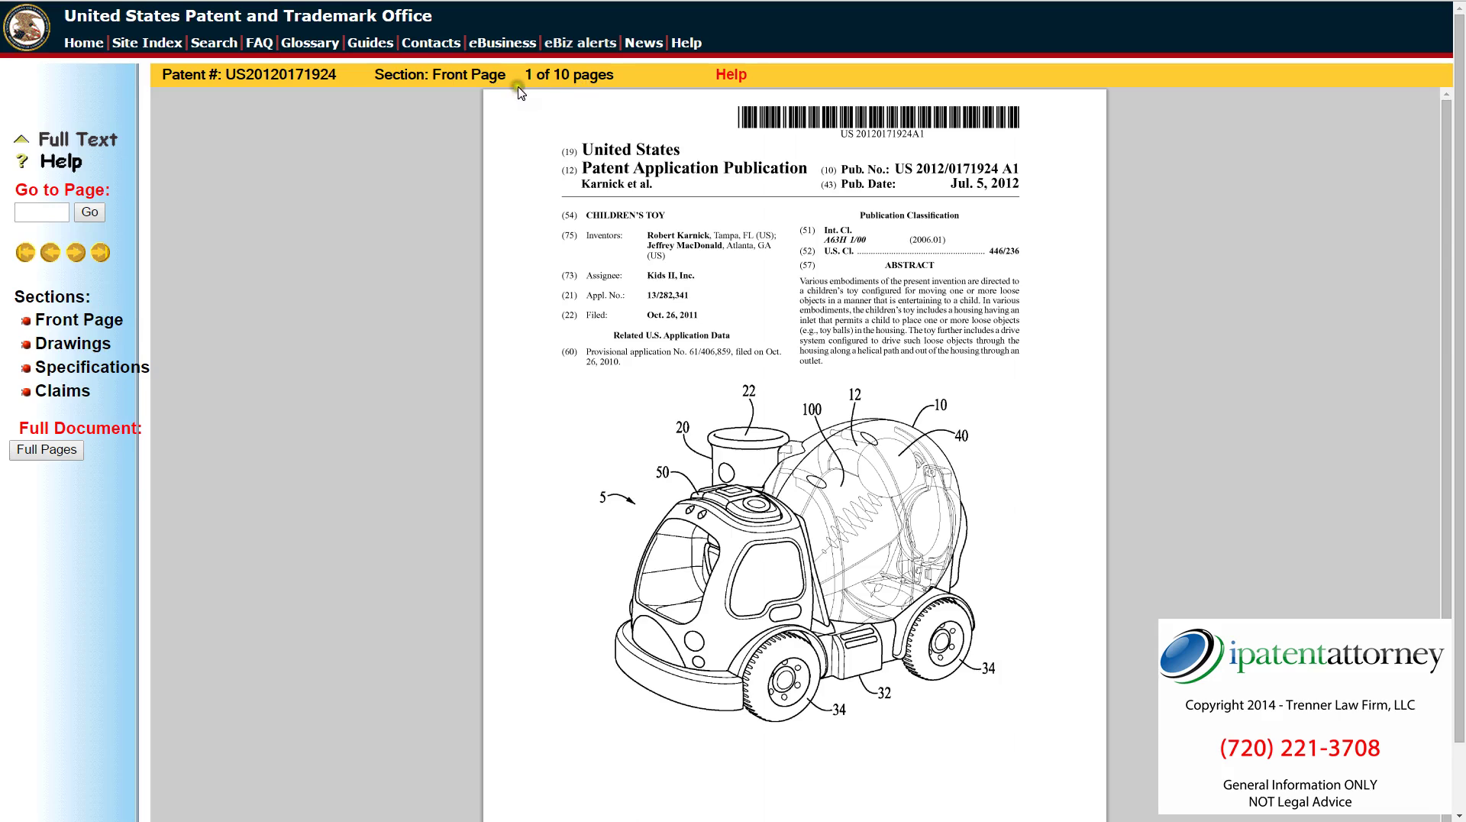
click(44, 455)
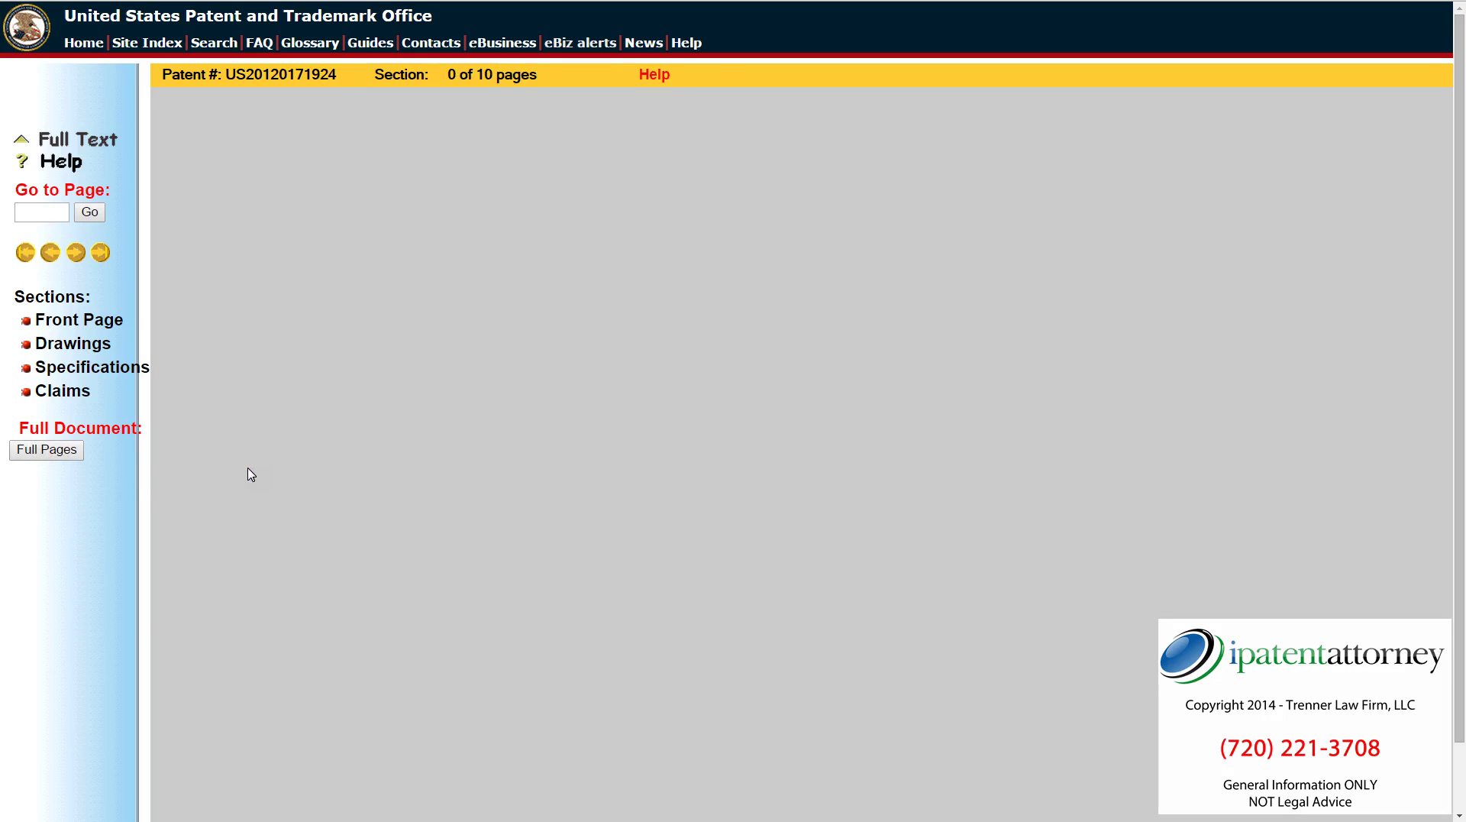
scroll(1184, 463, down, 3)
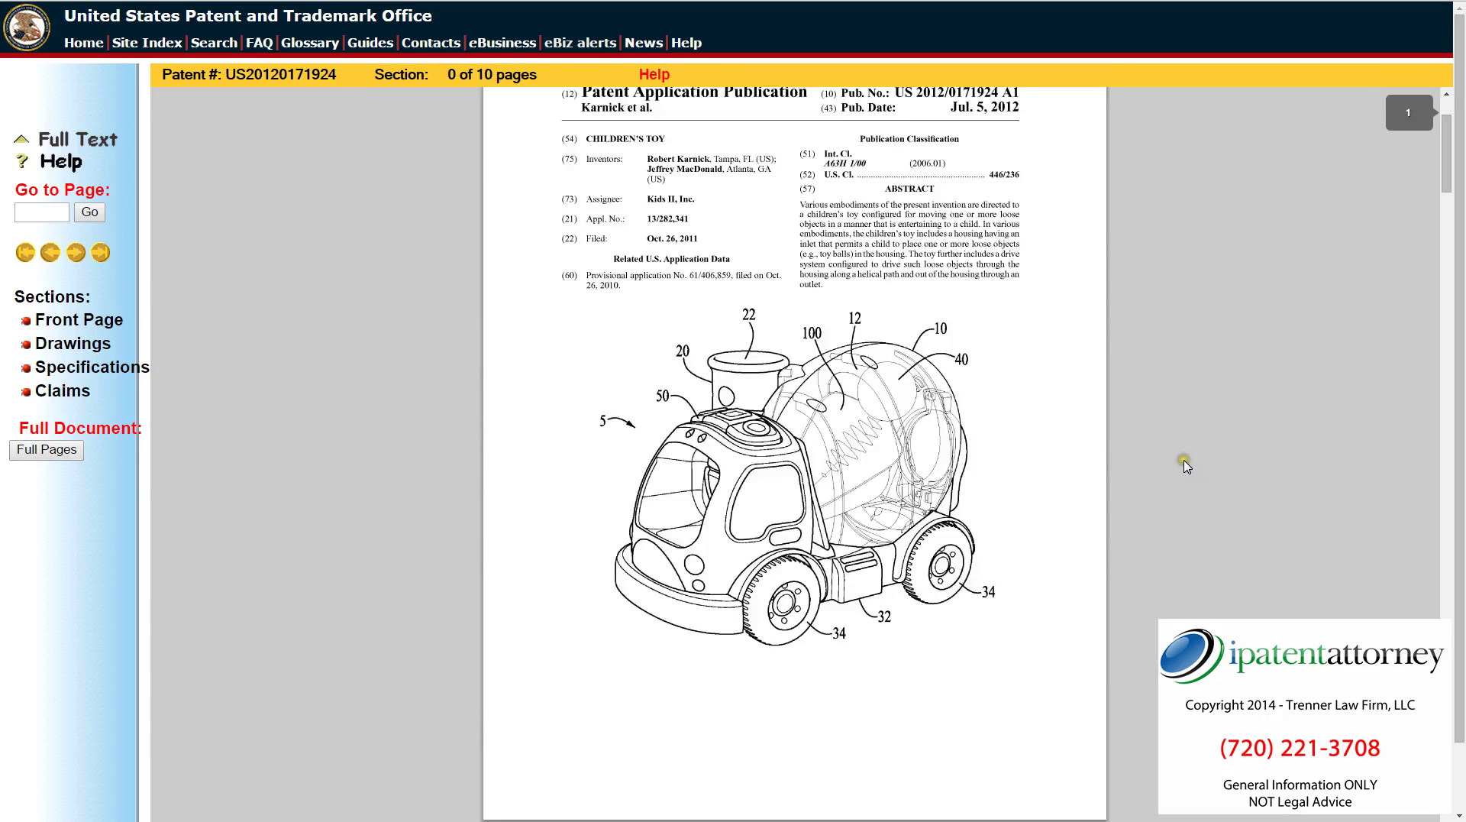
scroll(1185, 464, down, 7)
scroll(1000, 404, up, 6)
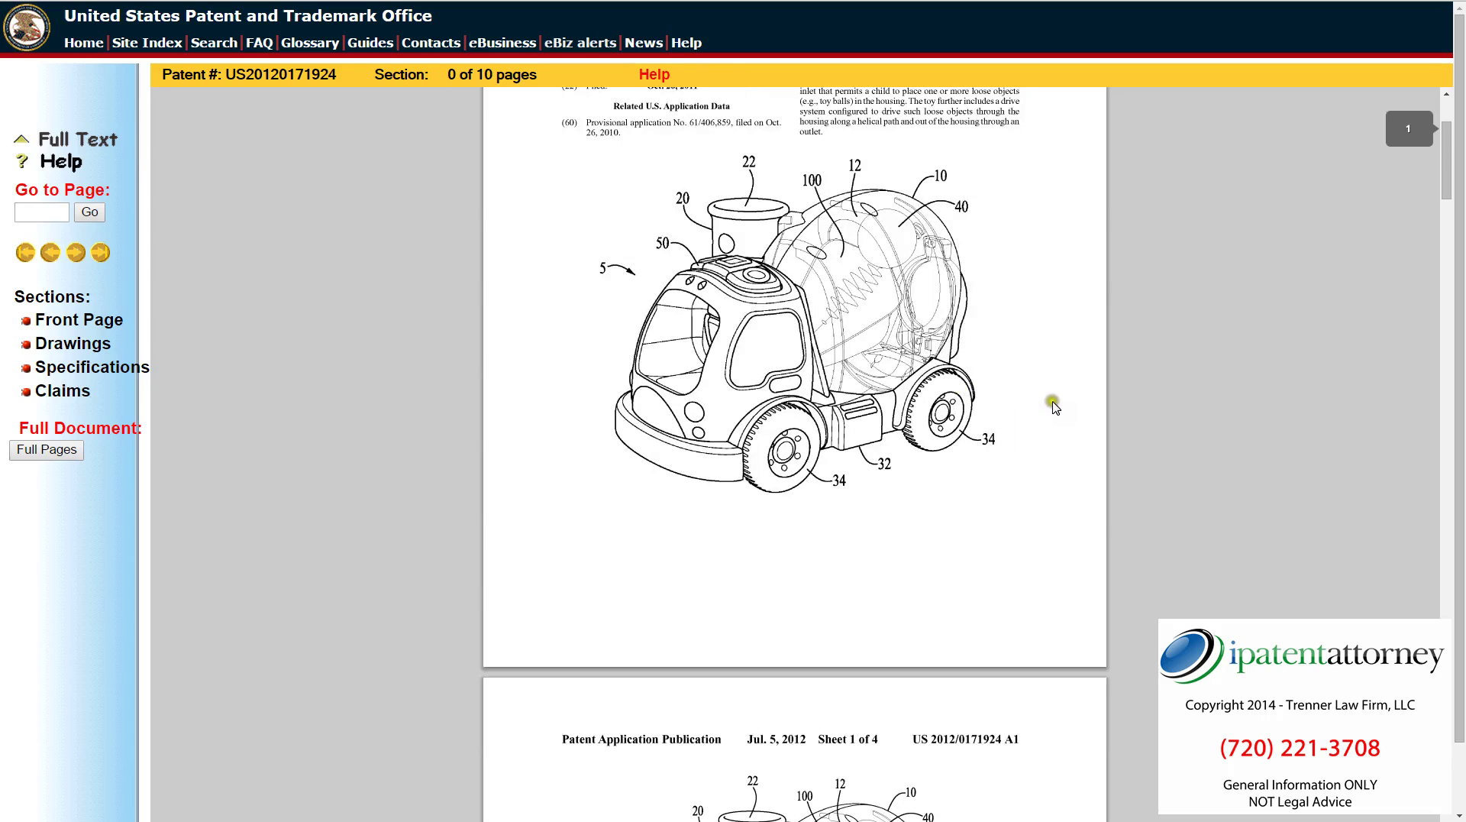
scroll(1034, 504, down, 3)
scroll(1032, 518, down, 10)
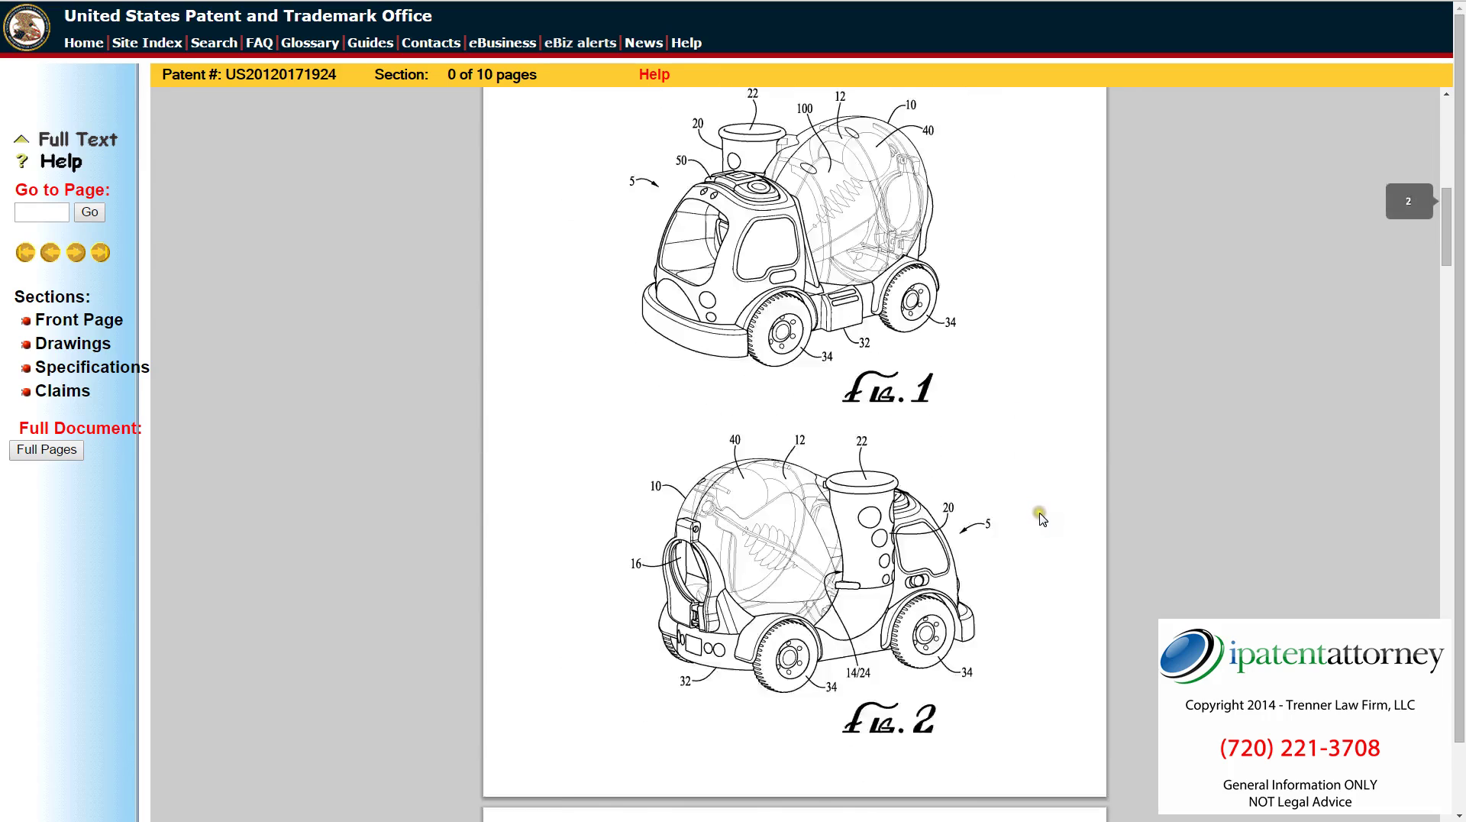
scroll(1040, 515, down, 3)
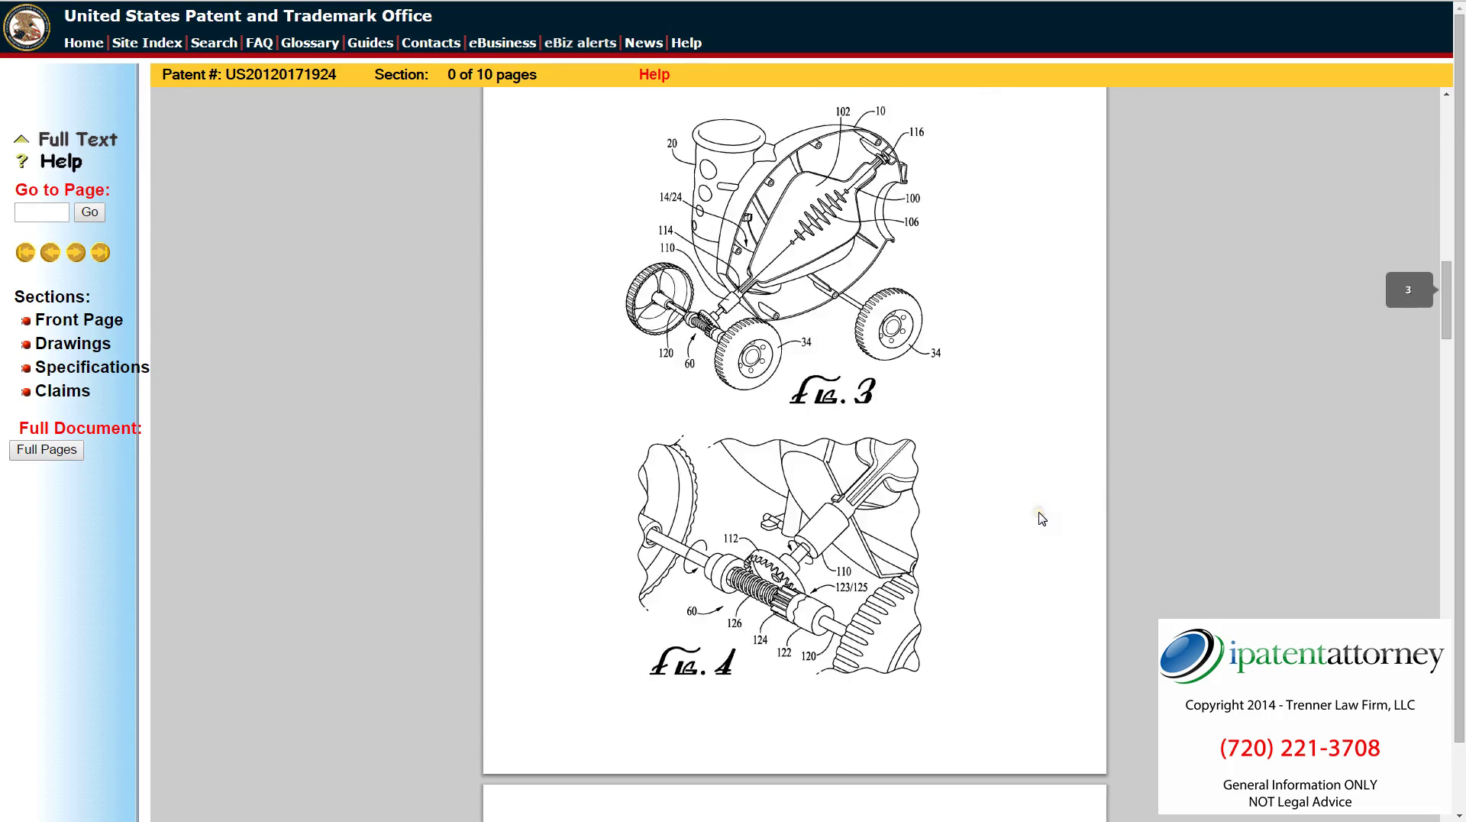
scroll(984, 443, down, 2)
scroll(993, 450, down, 15)
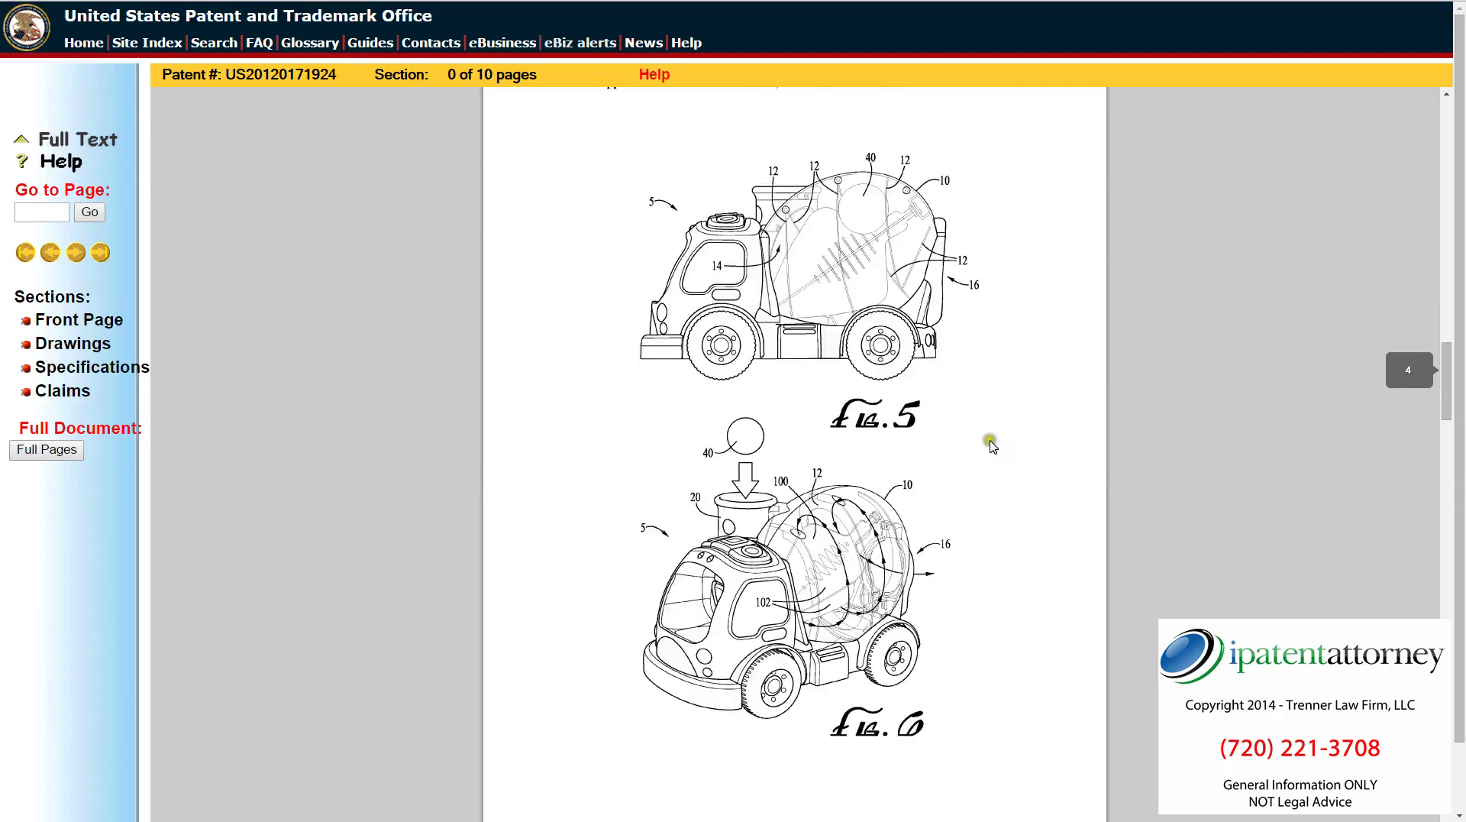
scroll(1010, 466, down, 10)
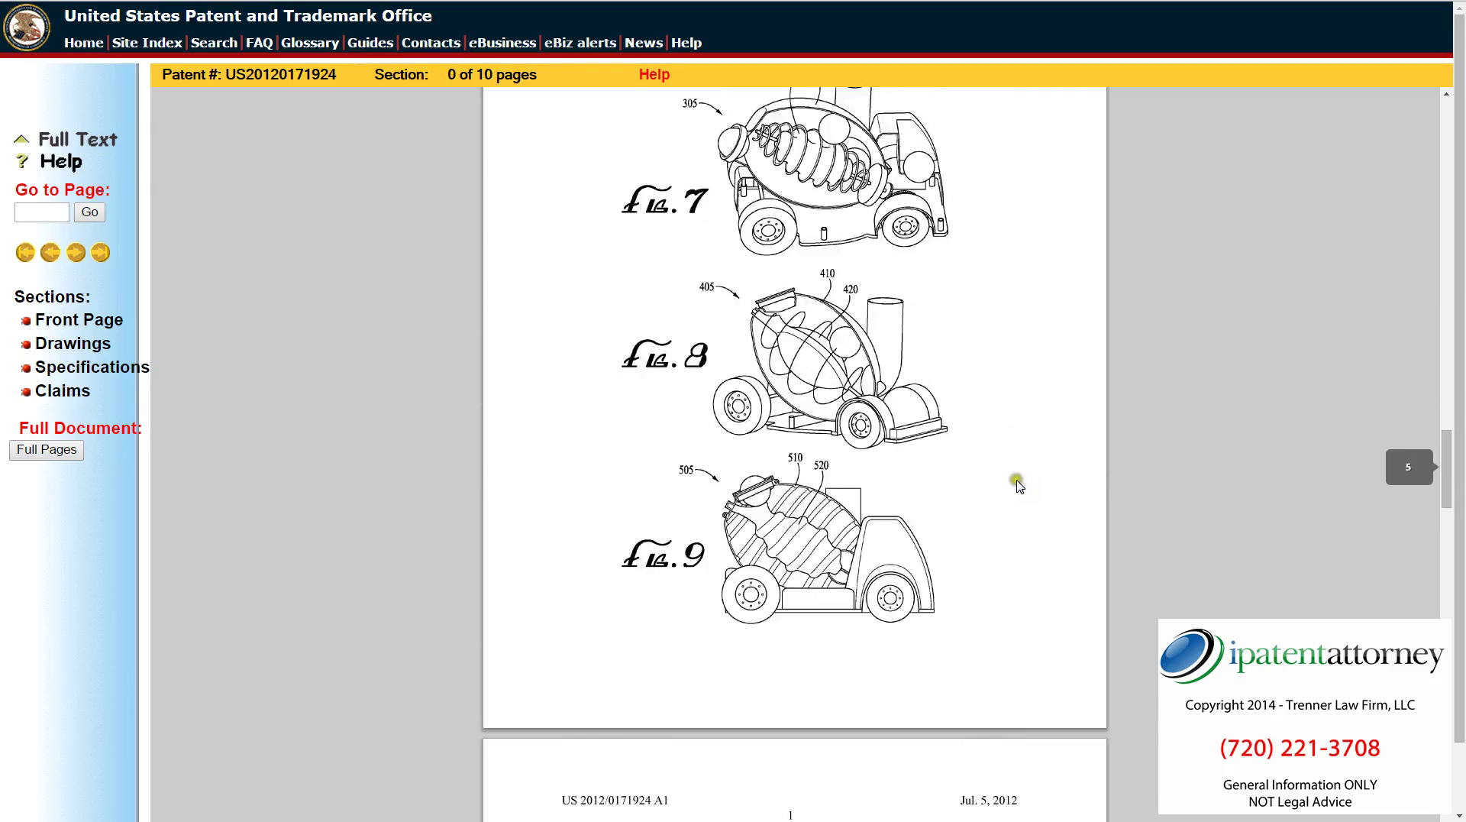
scroll(857, 475, down, 15)
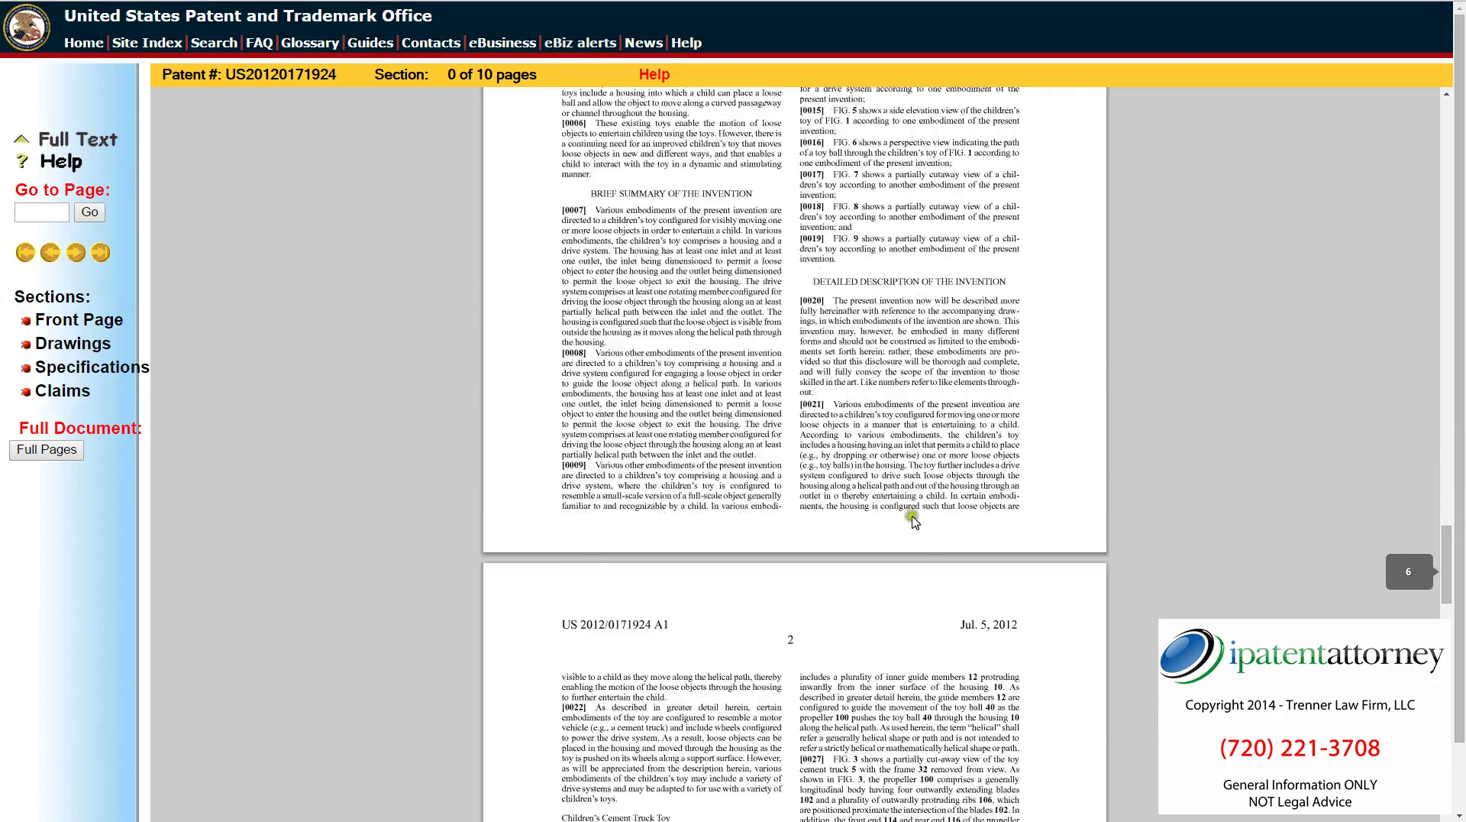
scroll(1104, 642, down, 8)
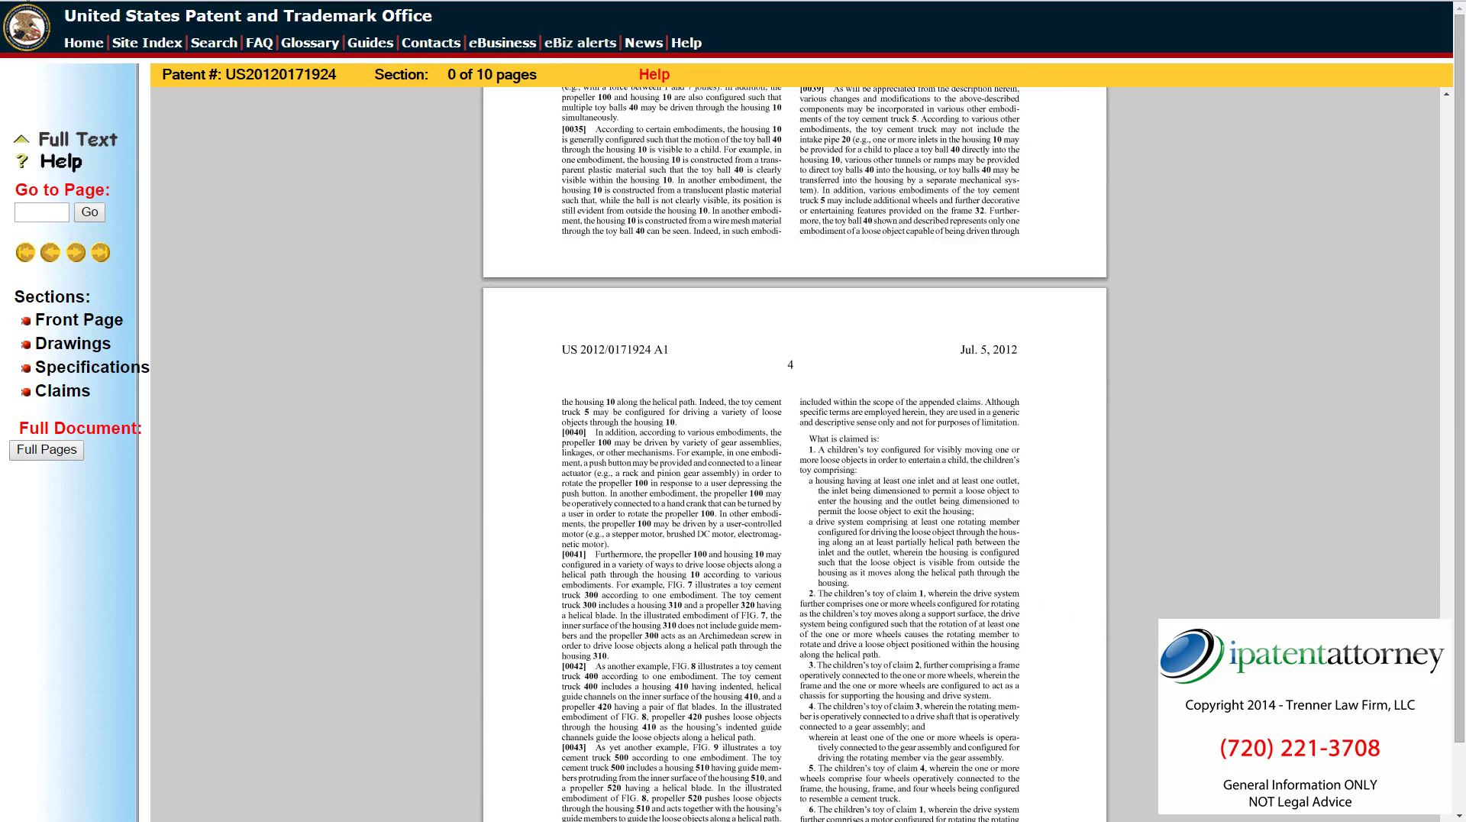
key(Home)
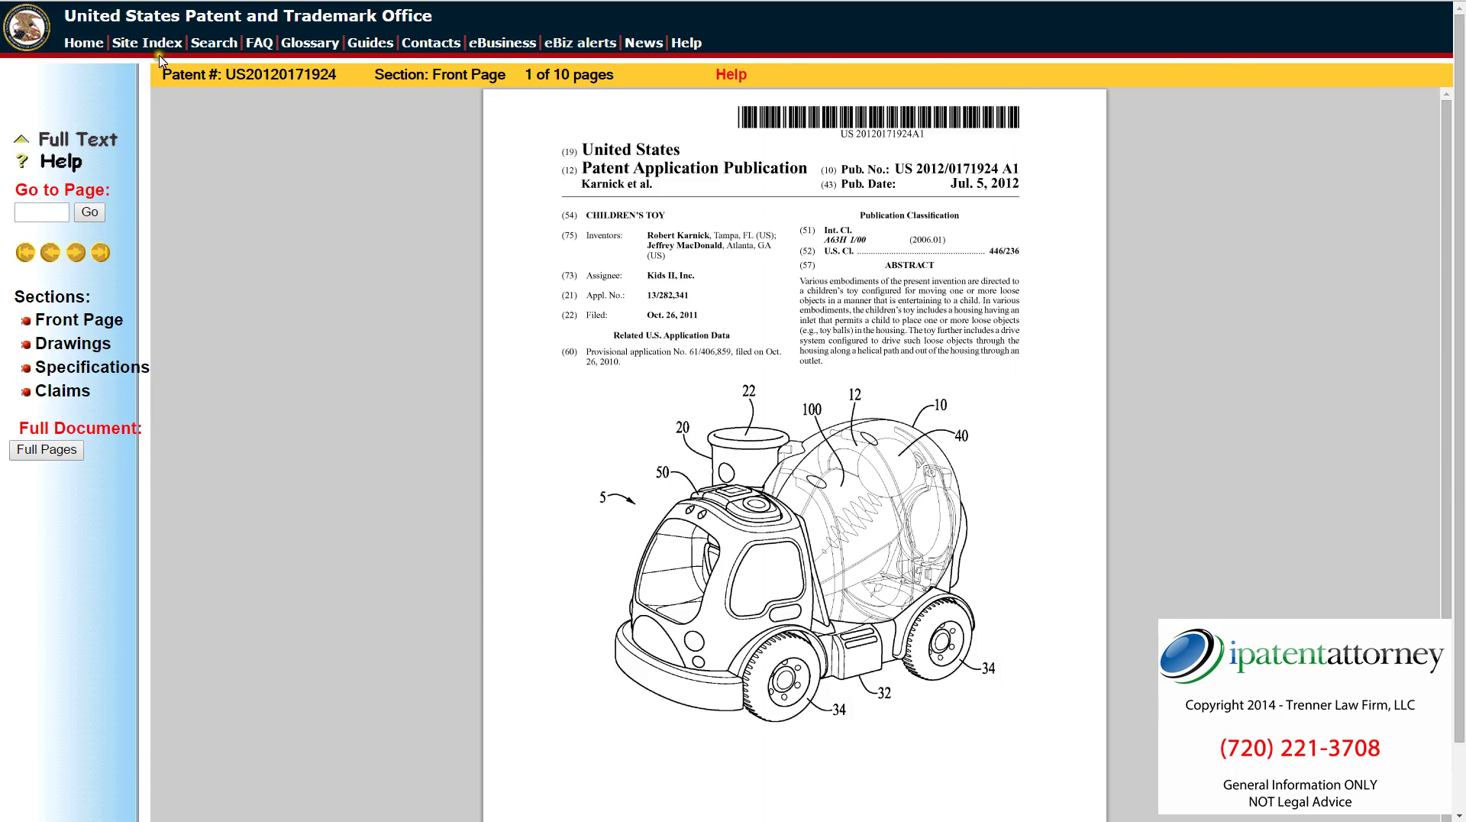
key(alt+Left)
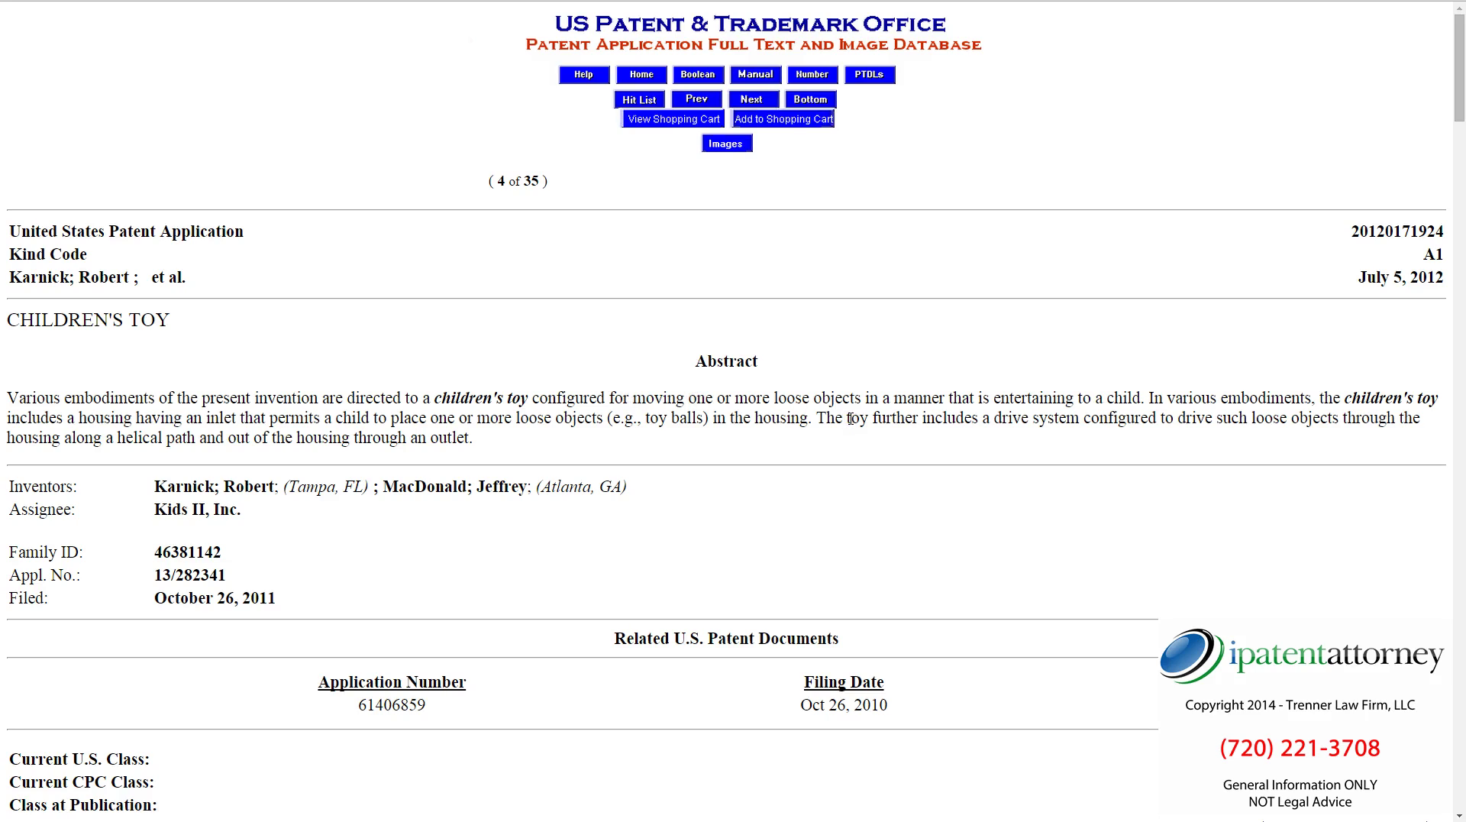
Find 'children' on the application page and step through several matches
key(ctrl+f)
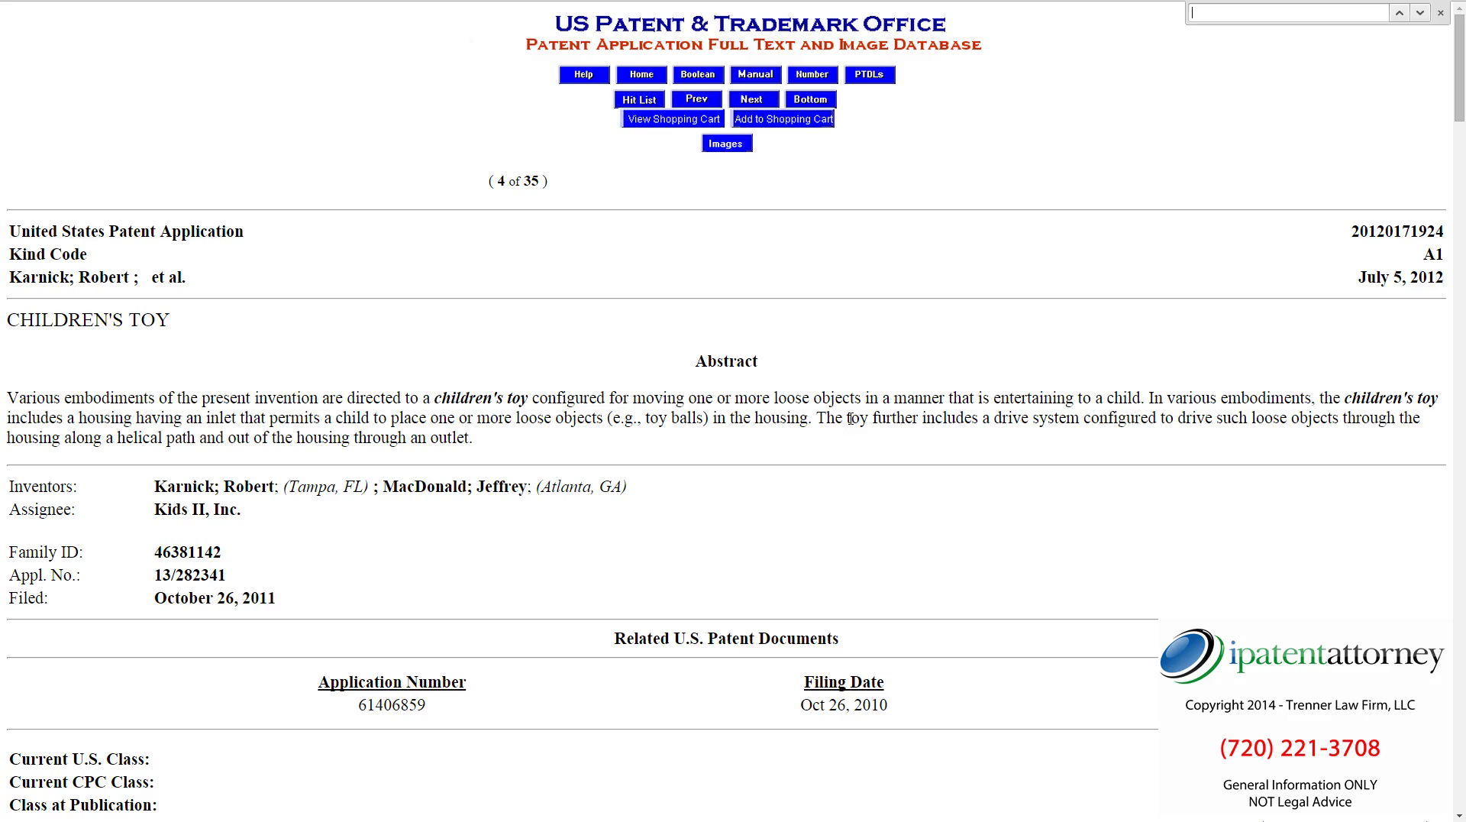
text(children)
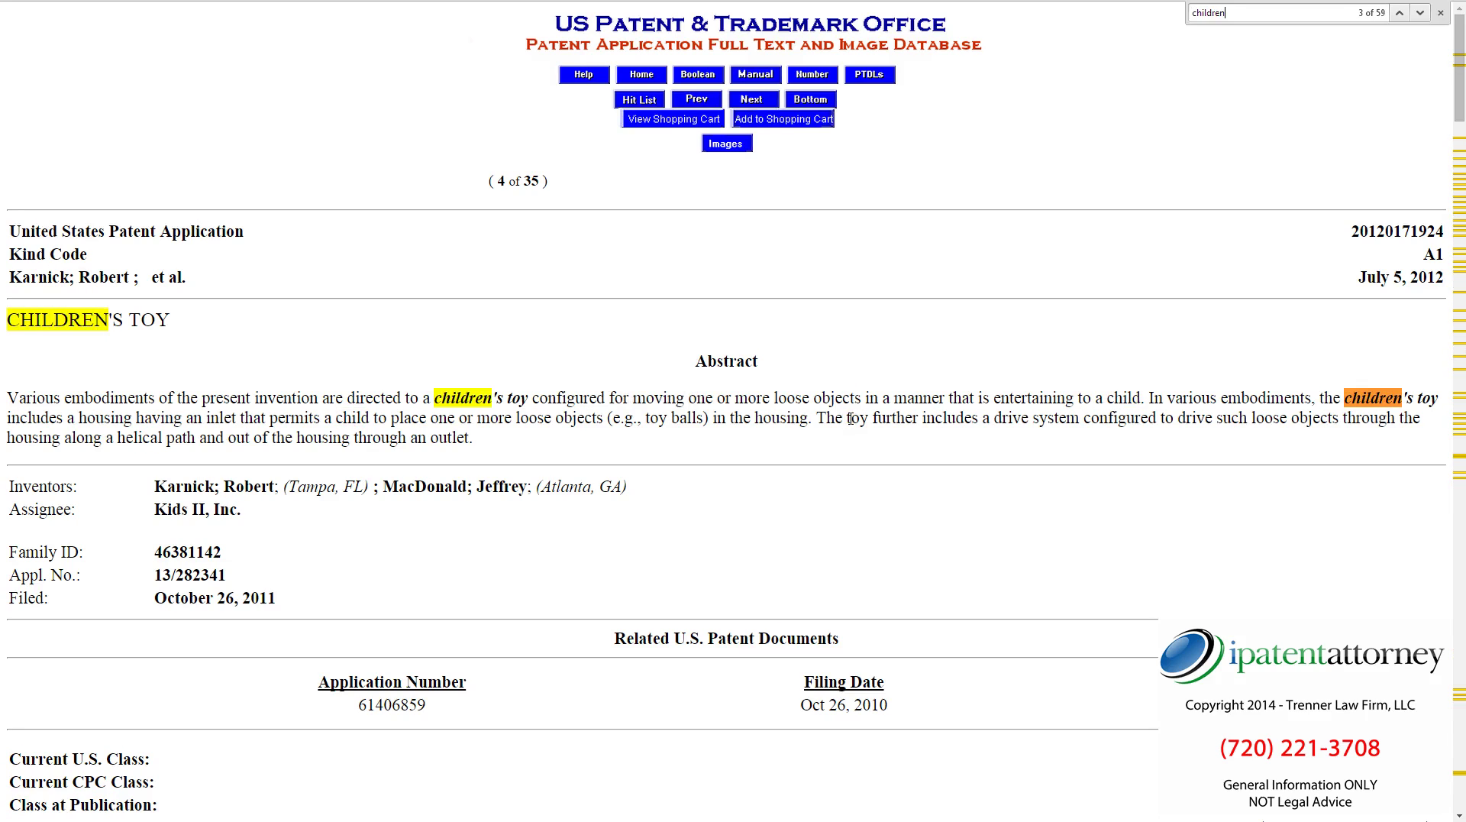
click(1421, 14)
click(1421, 14)
click(1421, 13)
click(1421, 14)
click(1421, 14)
Scroll through the rest of the record, then return to the quick search form
scroll(697, 481, down, 9)
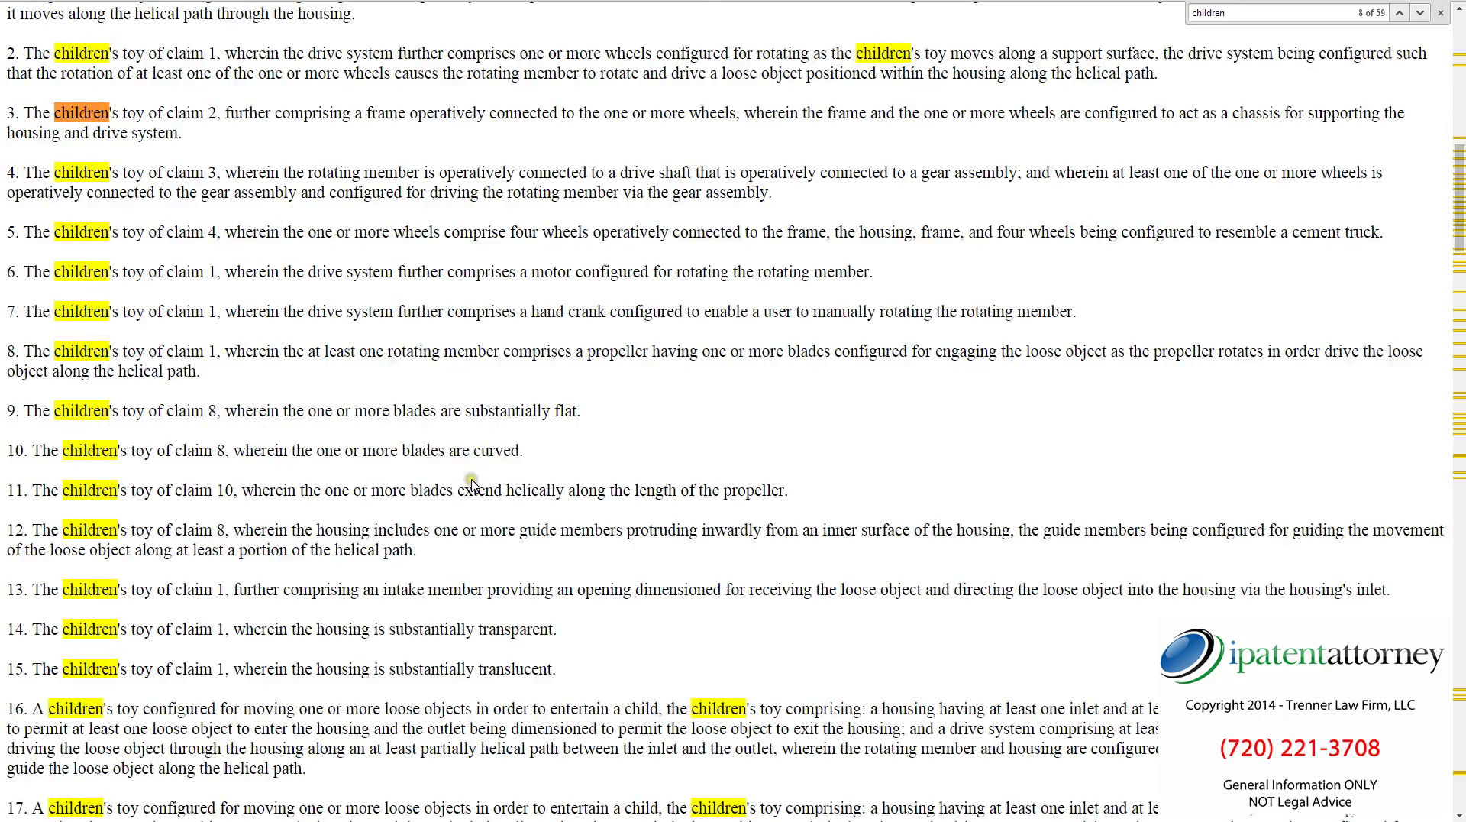
scroll(468, 479, down, 10)
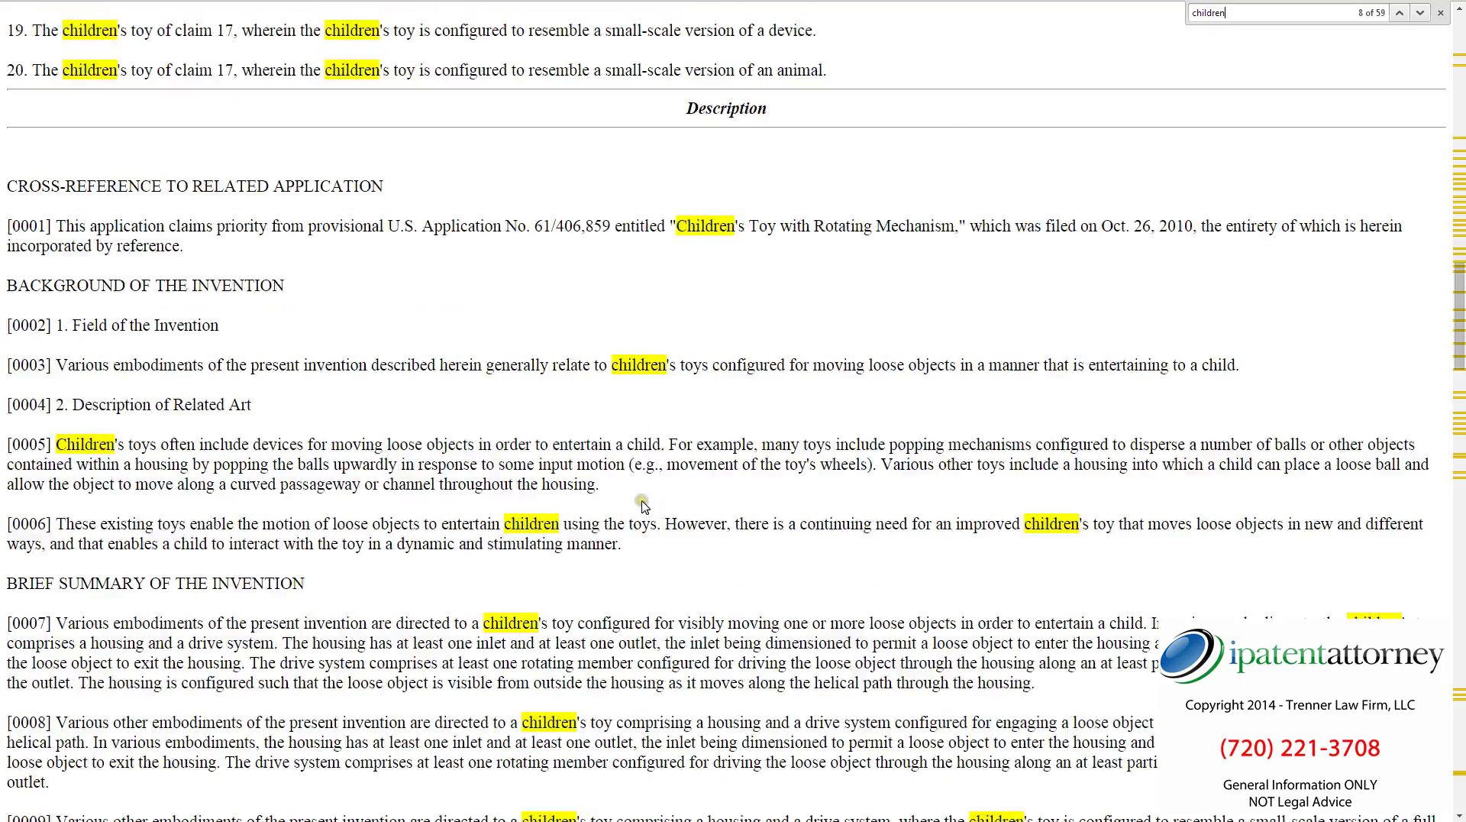
scroll(640, 502, down, 10)
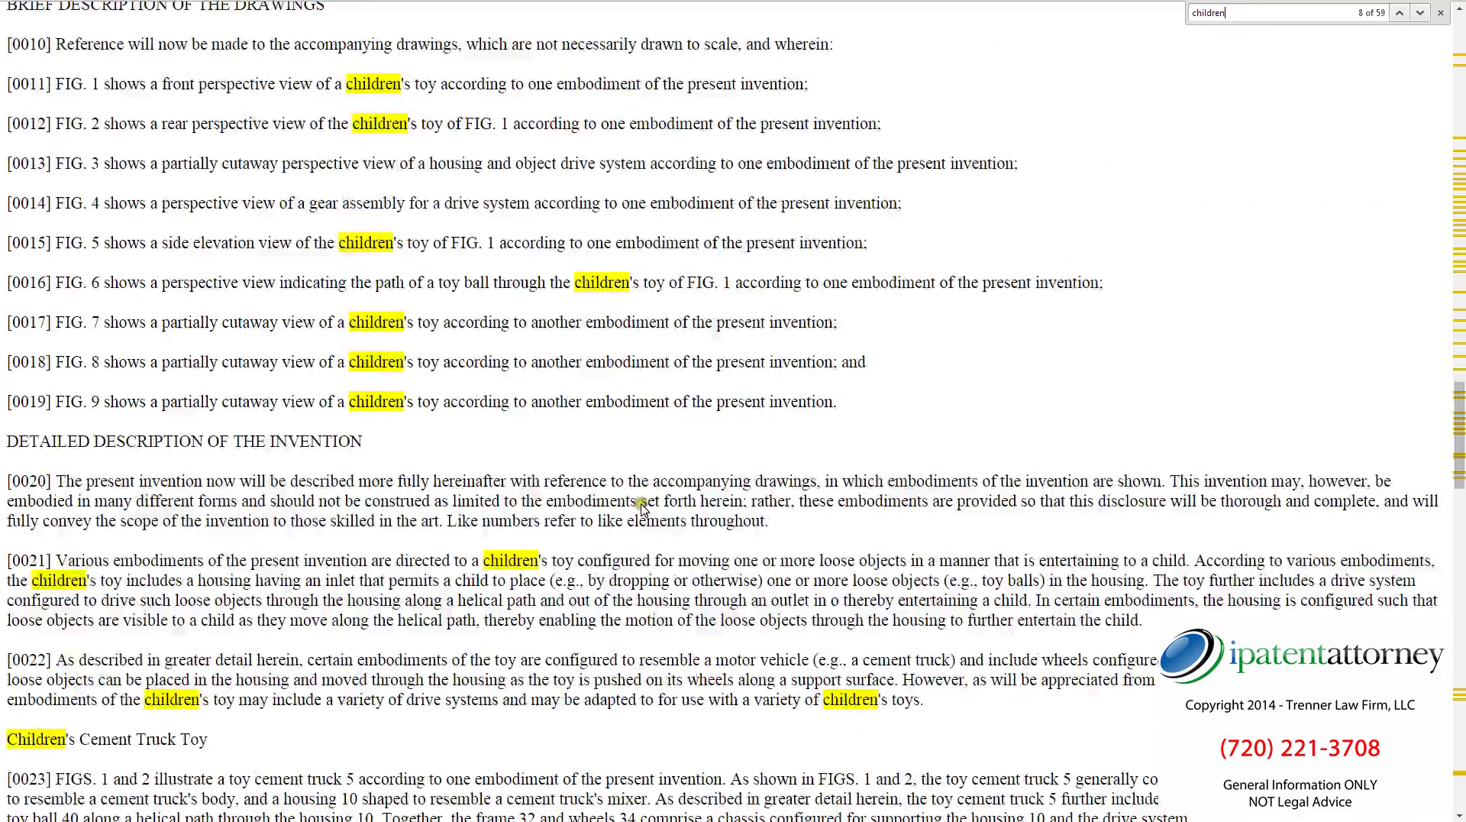
scroll(646, 504, down, 4)
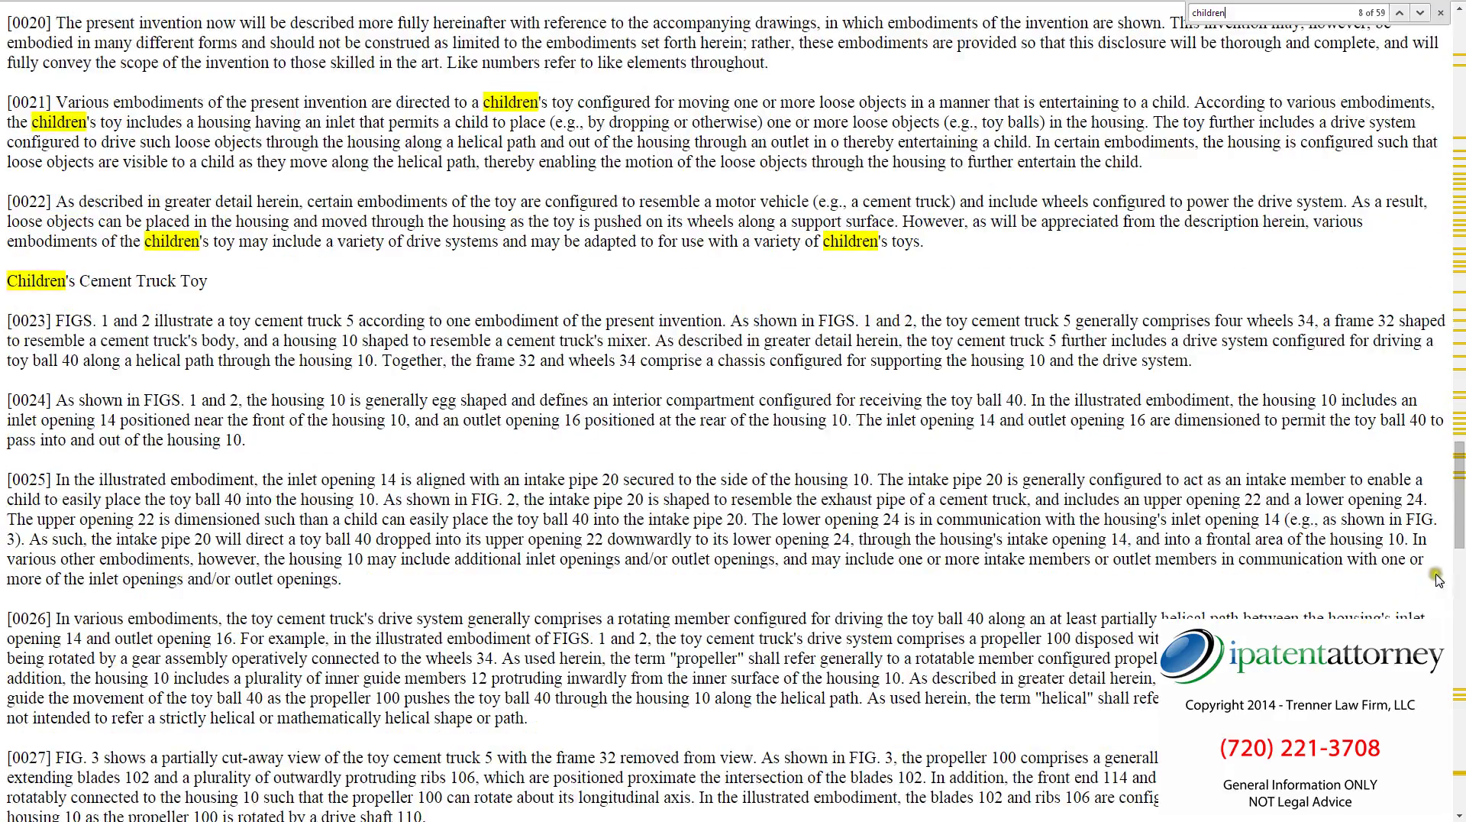
drag(1458, 527, 1459, 53)
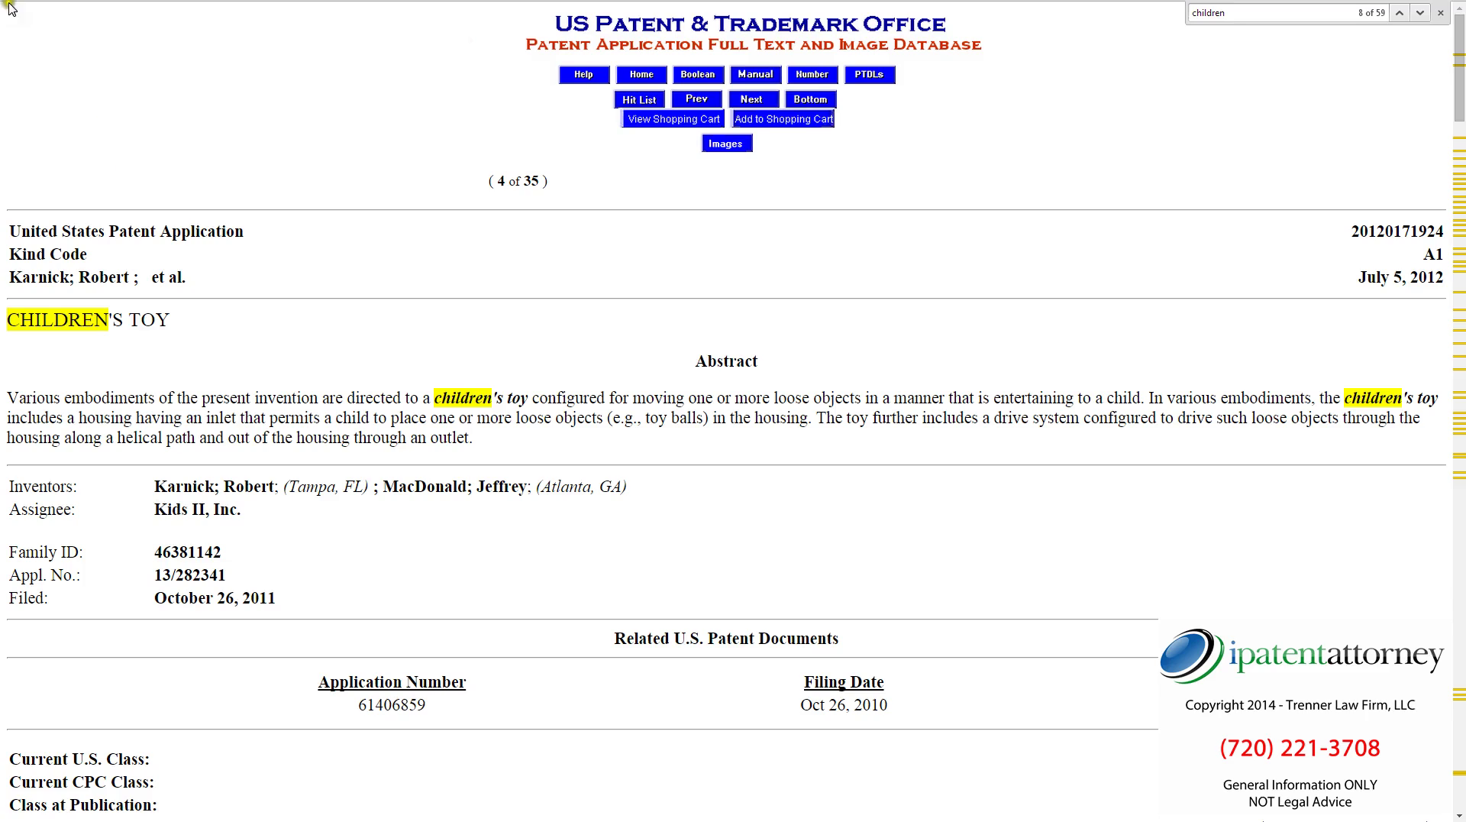
key(alt+Left)
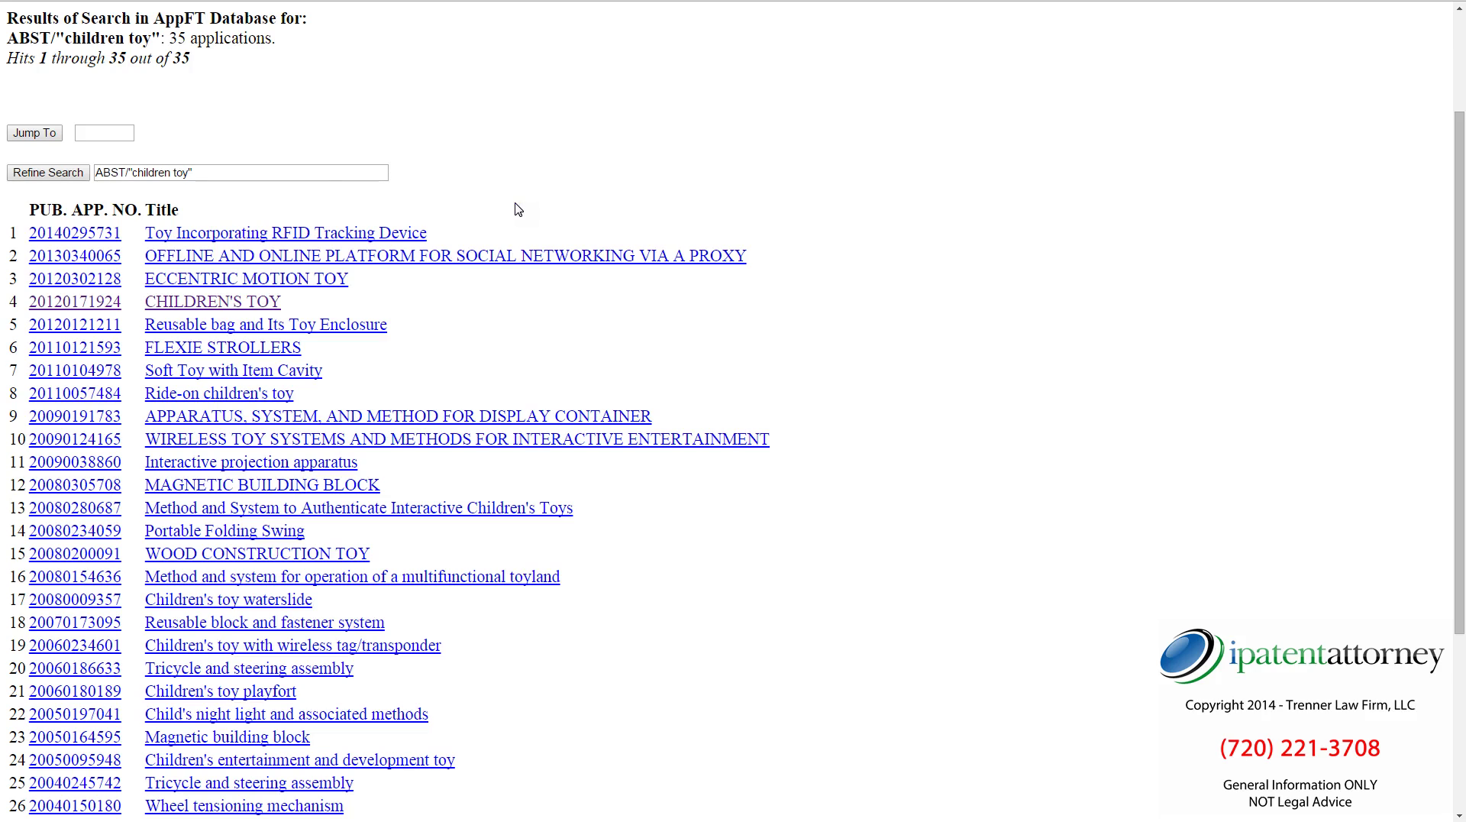
key(alt+Left)
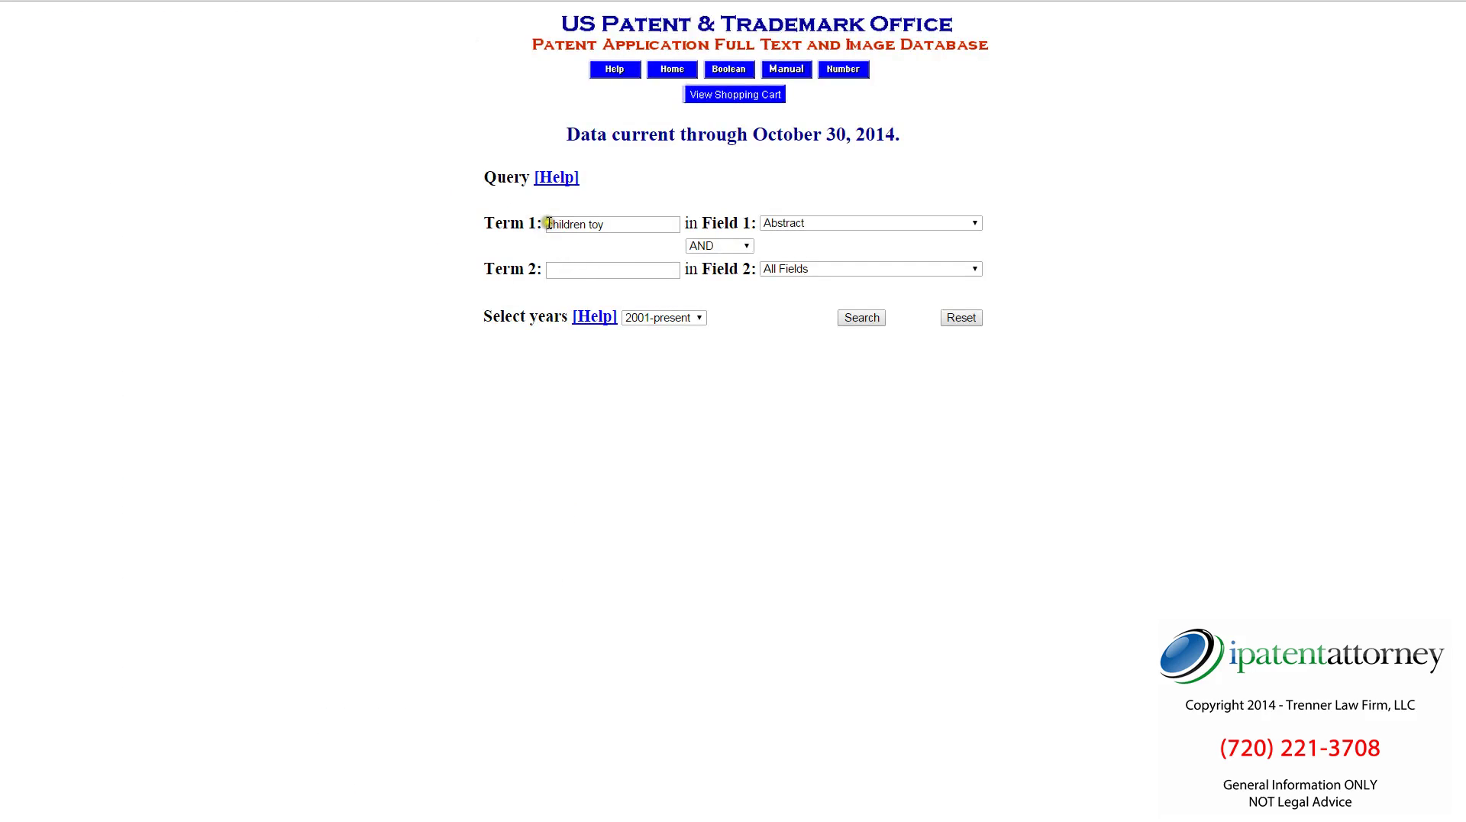
Reduce Term 1 to 'children', keep AND, and search 'toy' in the Title field
click(588, 227)
key(Delete)
key(Delete)
key(Delete)
key(Delete)
click(747, 246)
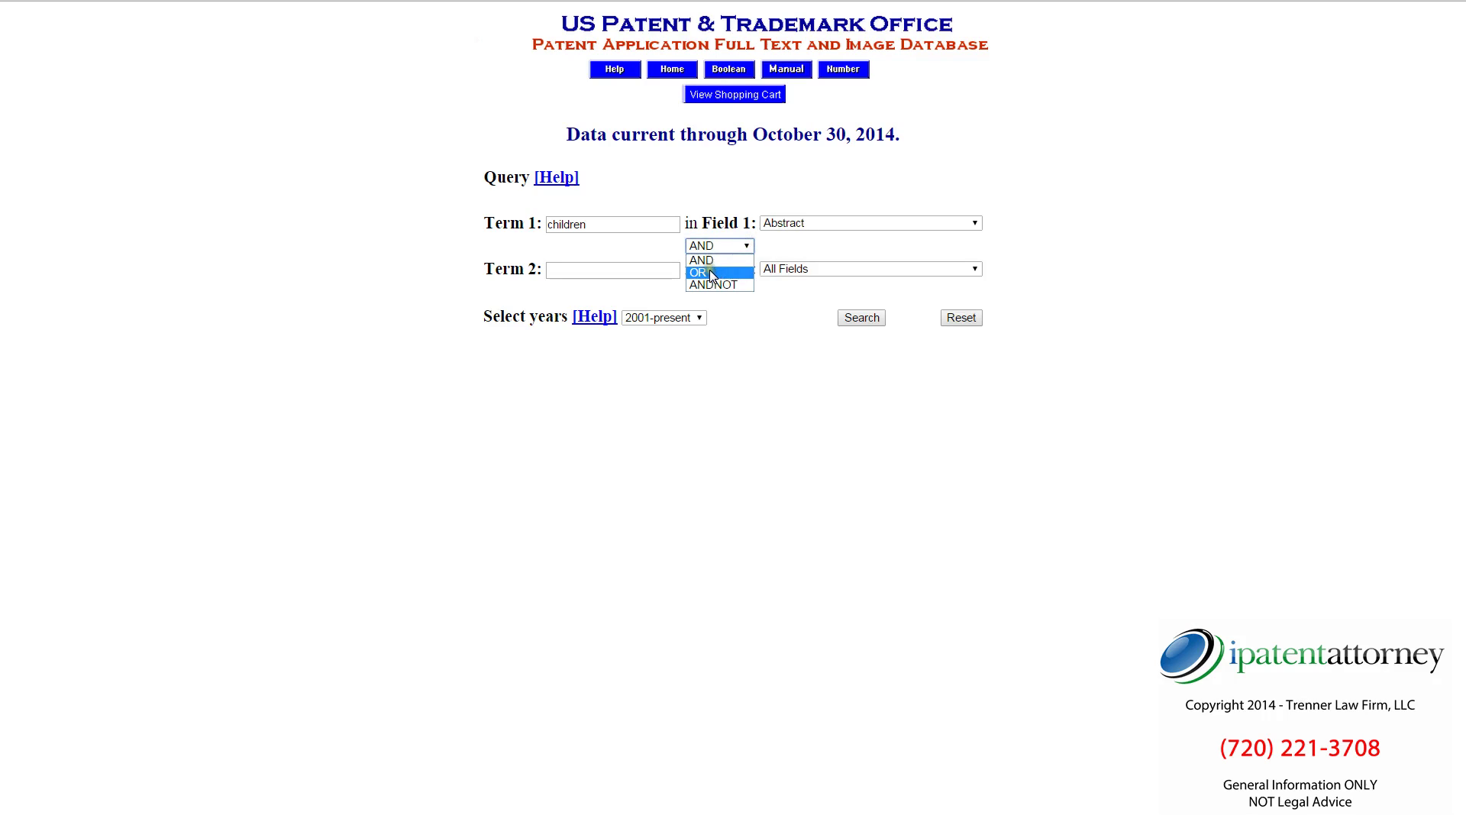
click(607, 275)
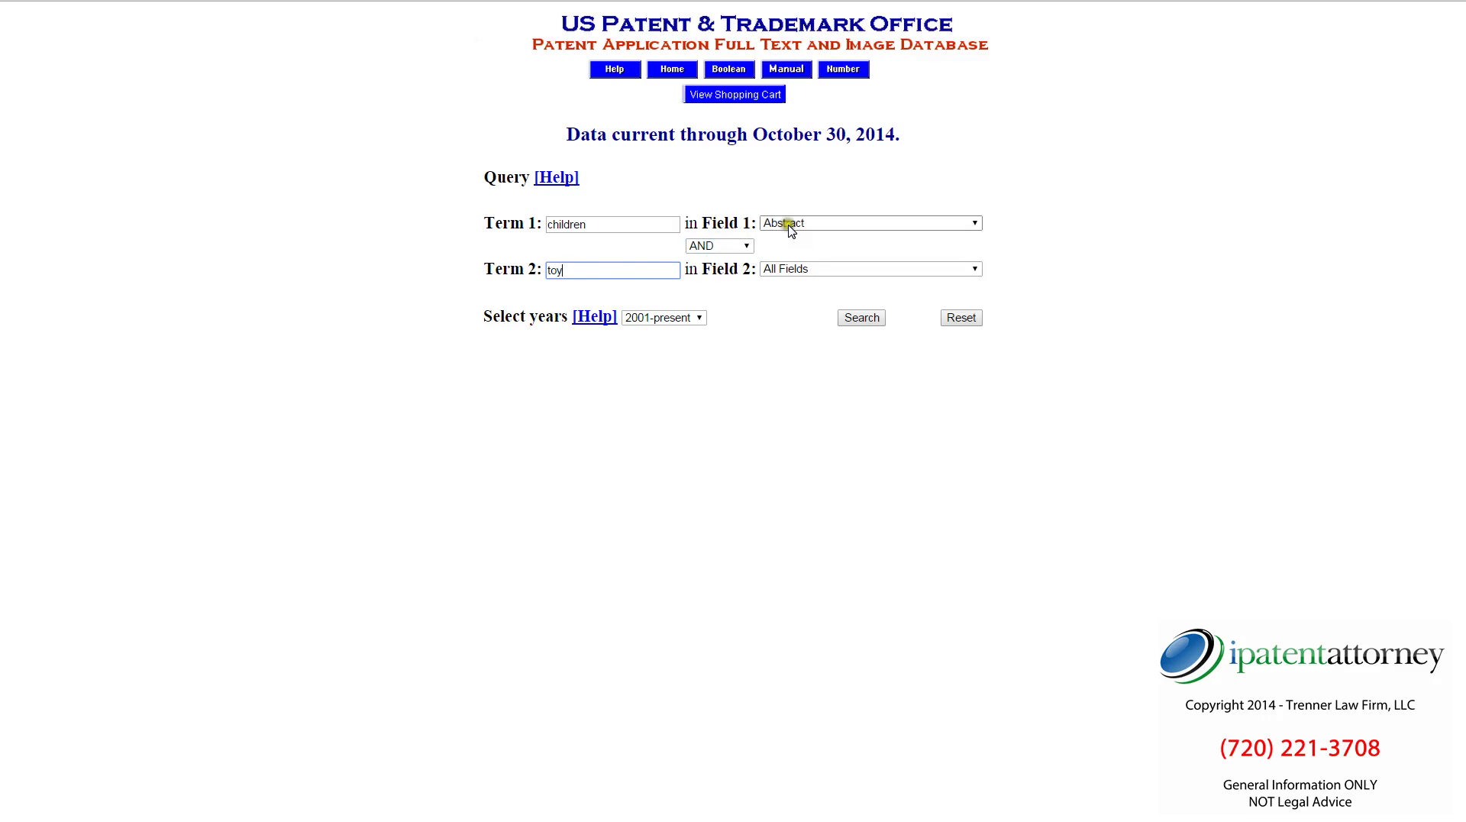
click(815, 271)
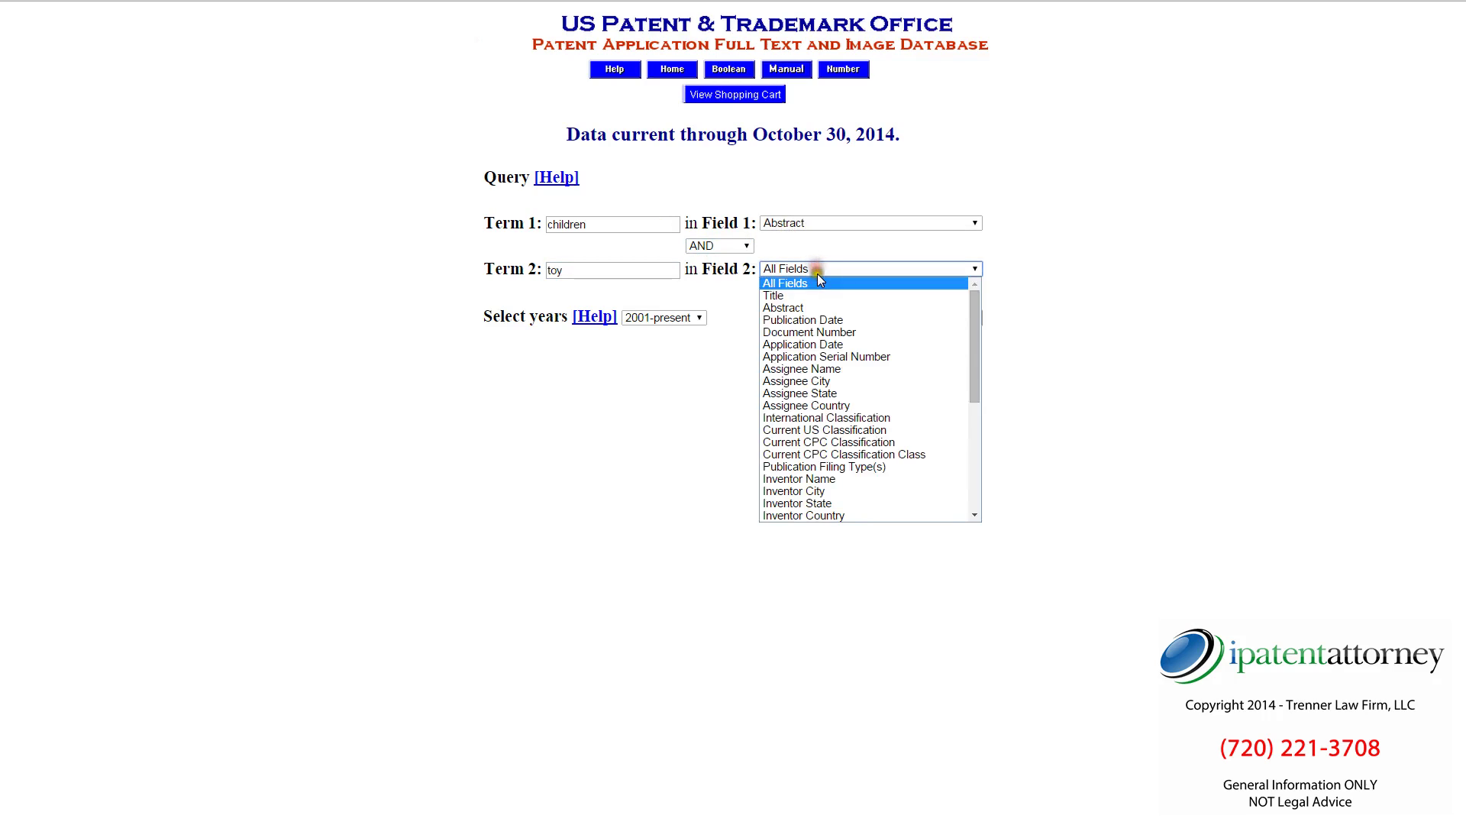
click(779, 296)
click(873, 398)
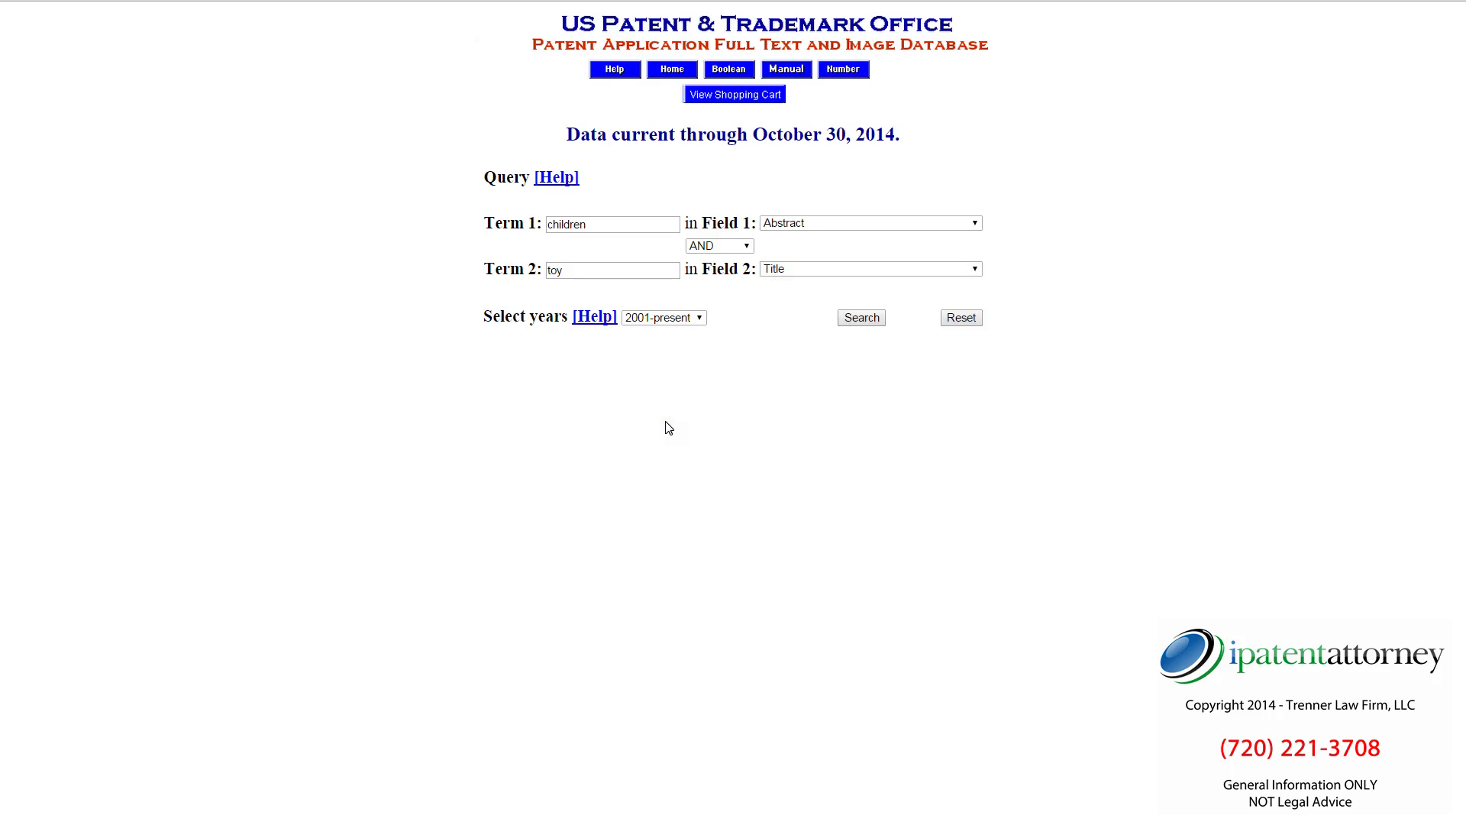